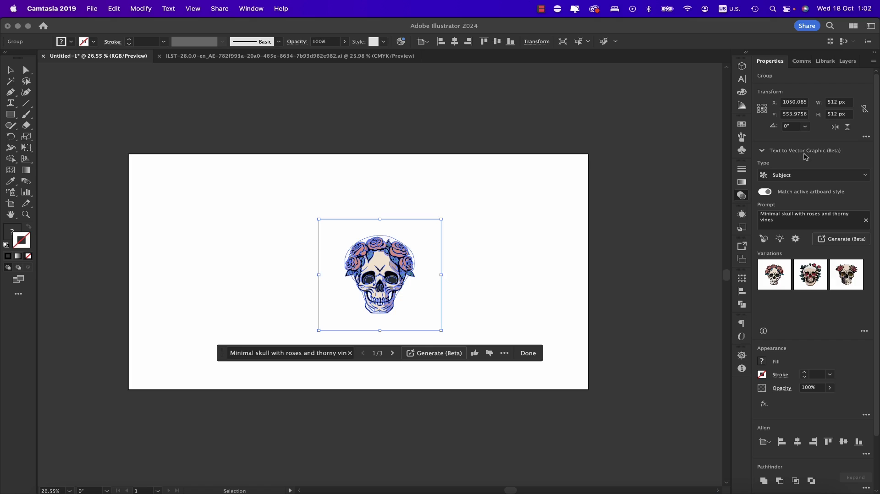
Review the available Text to Vector Graphic types and keep Subject chosen.
click(865, 178)
click(864, 179)
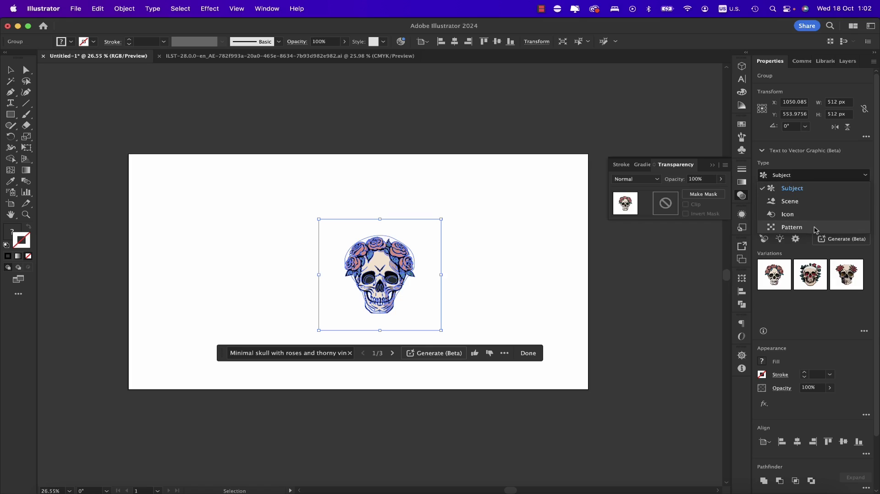
click(793, 189)
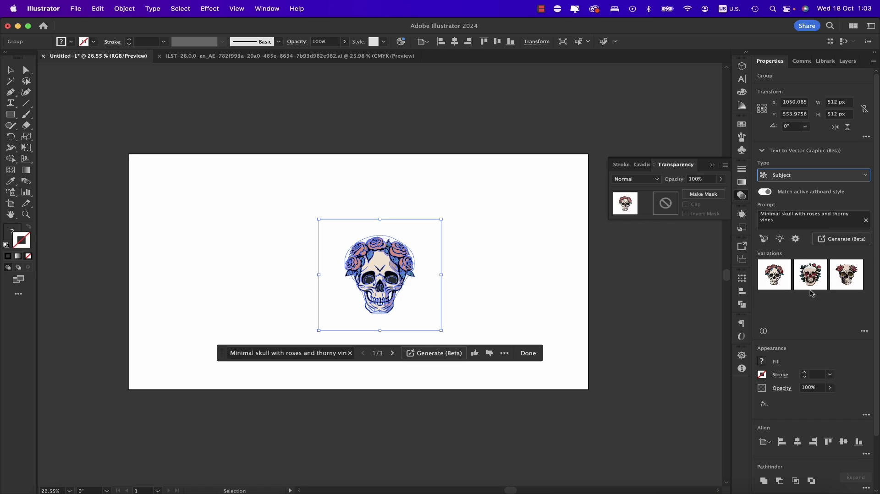
Swap the skull artwork for the second variation generated from its prompt, and deselect it.
click(494, 242)
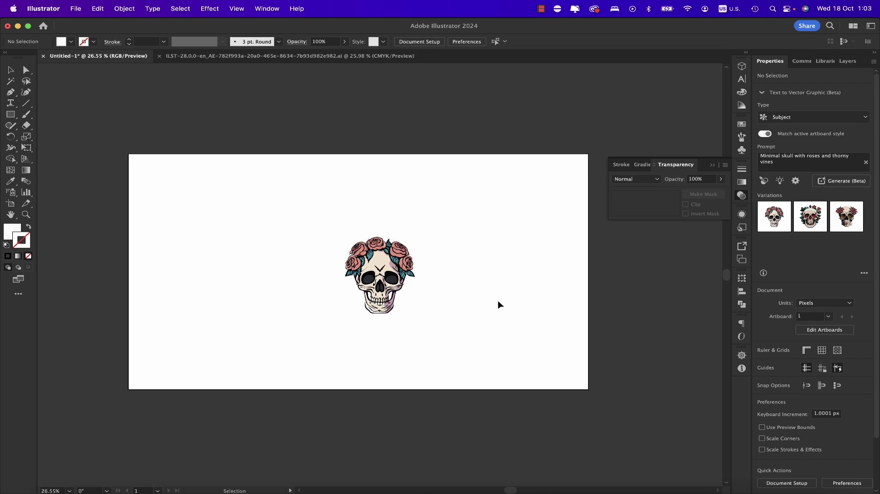
click(376, 265)
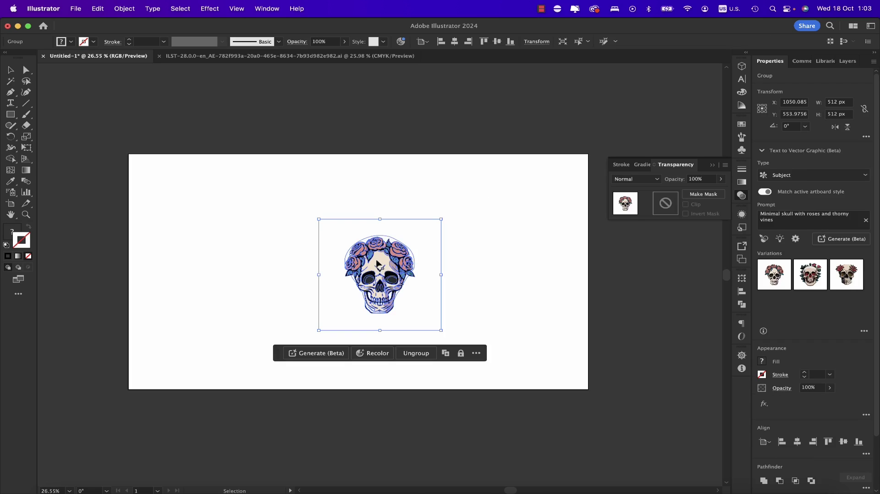
mouse_move(861, 279)
click(813, 279)
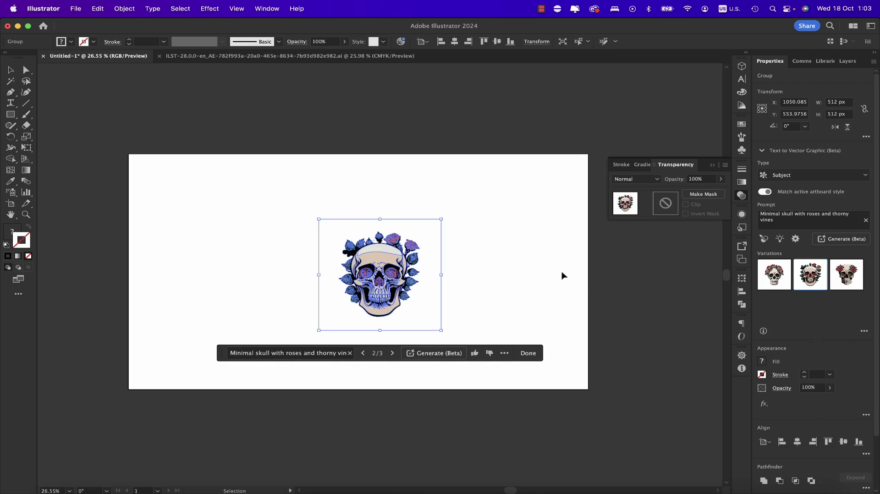
click(546, 274)
Delete all of the skull artwork so the artboard is empty.
key(a)
drag(432, 228, 464, 192)
key(super+z)
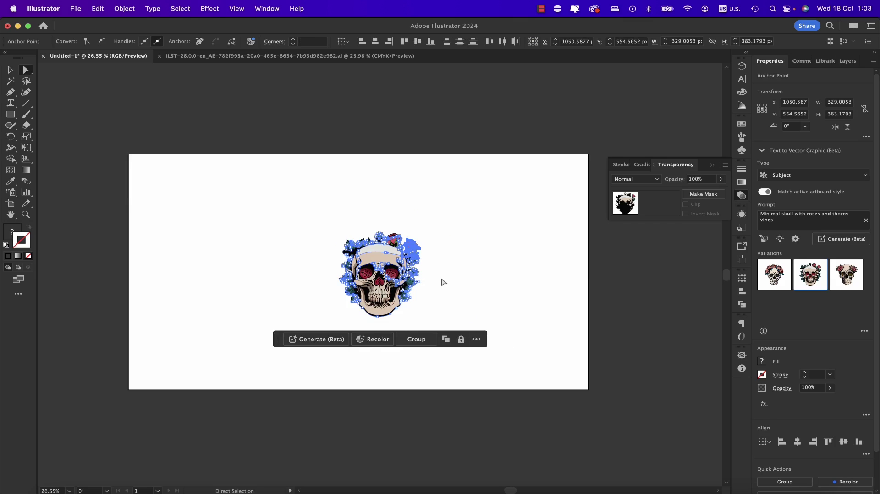
key(Delete)
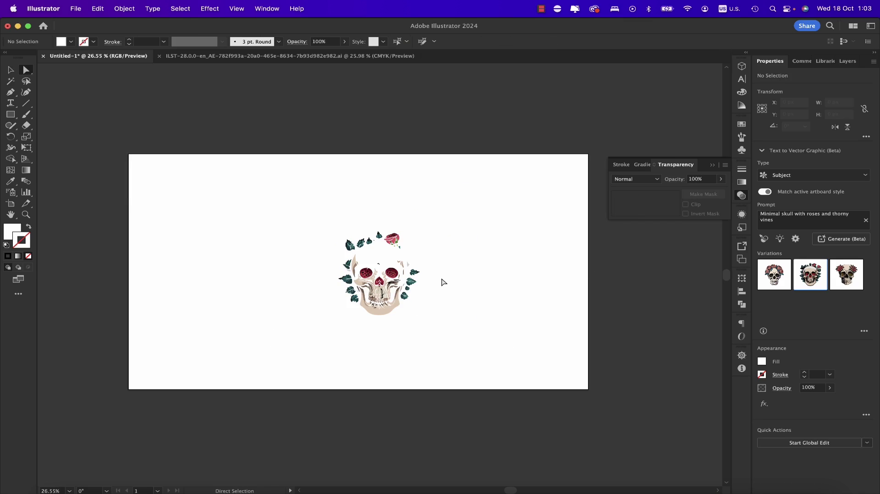
key(v)
drag(431, 218, 276, 395)
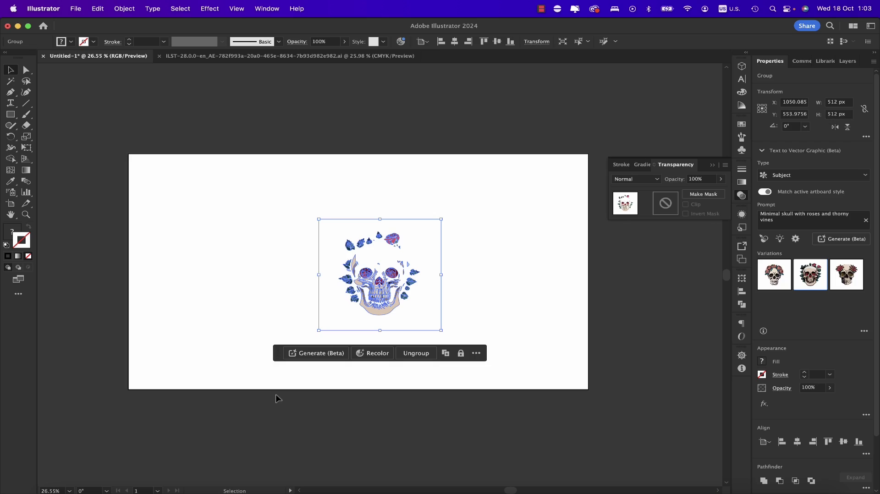
key(Delete)
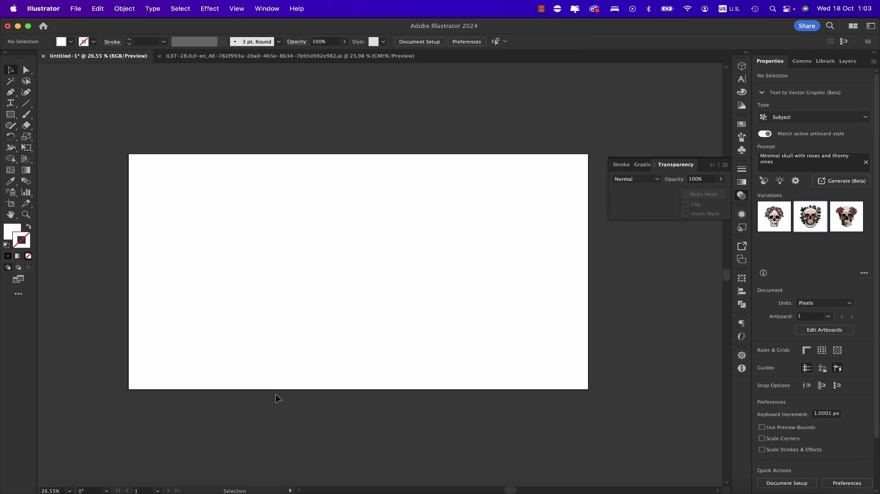
Cover the artboard with a 1920 × 1080 px rectangle and generate a Scene in it from the prompt "psychedelic summery scene".
click(9, 115)
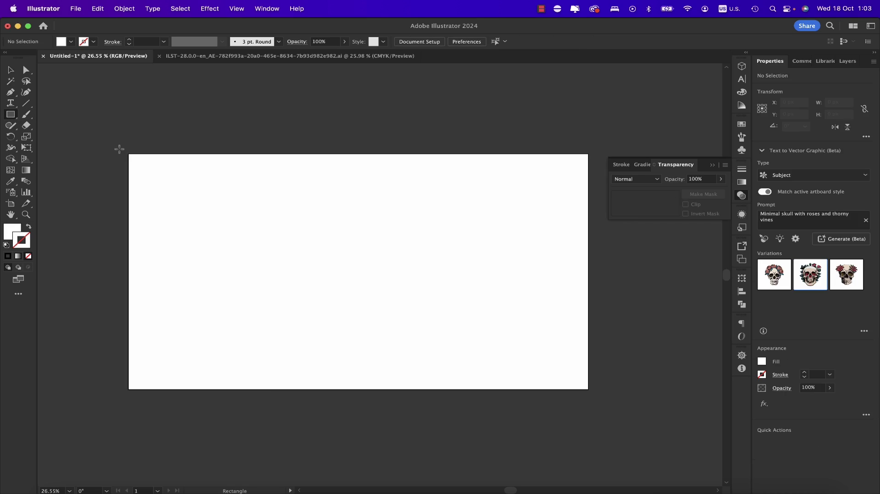
drag(129, 154, 589, 389)
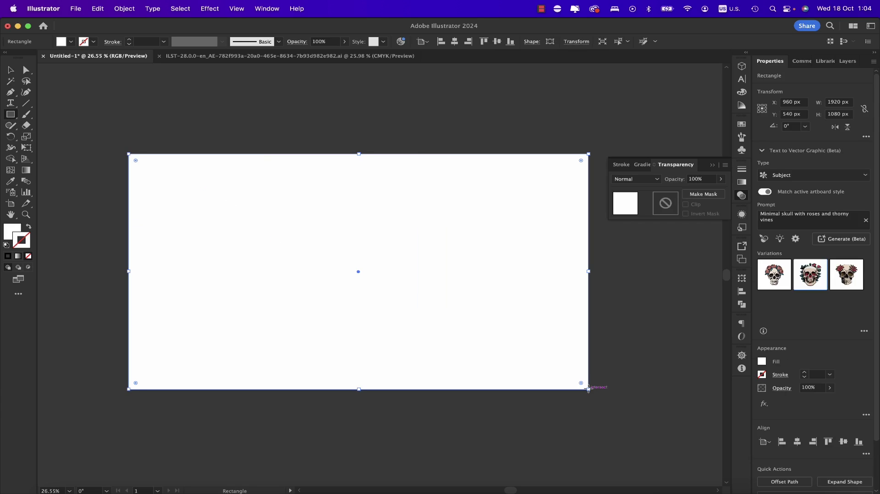
click(864, 182)
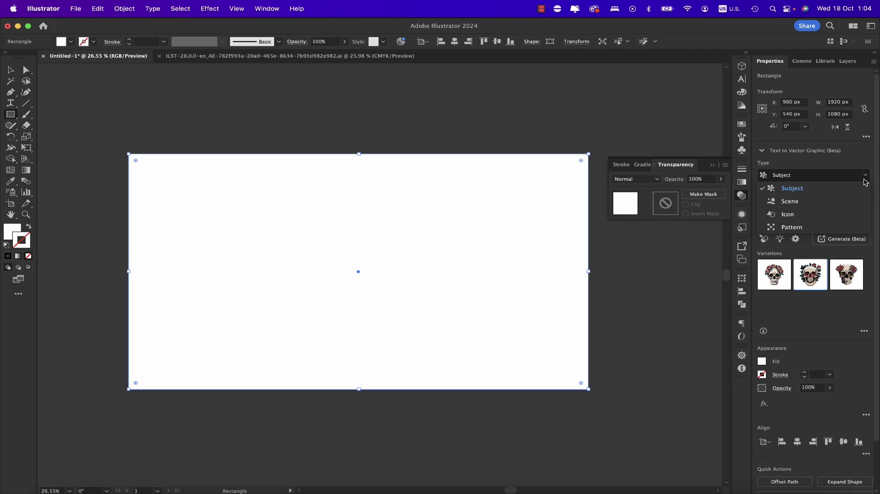
click(809, 206)
triple_click(772, 220)
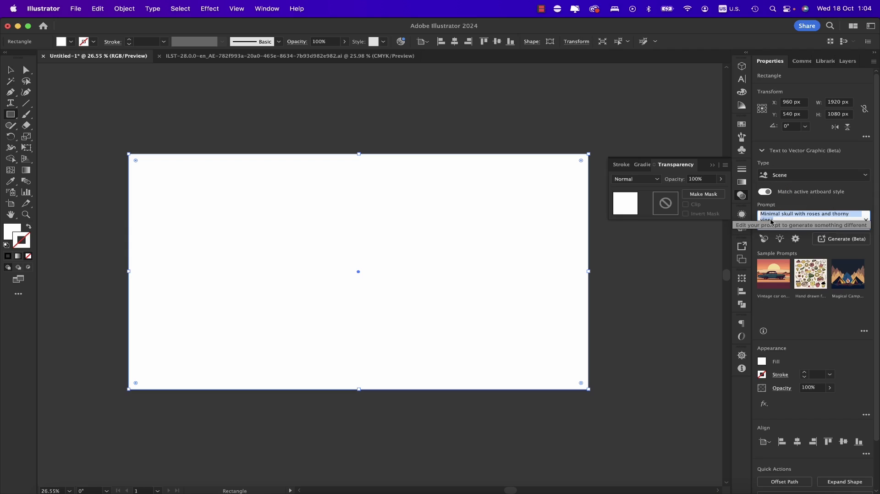
text(psychedelic summery scene)
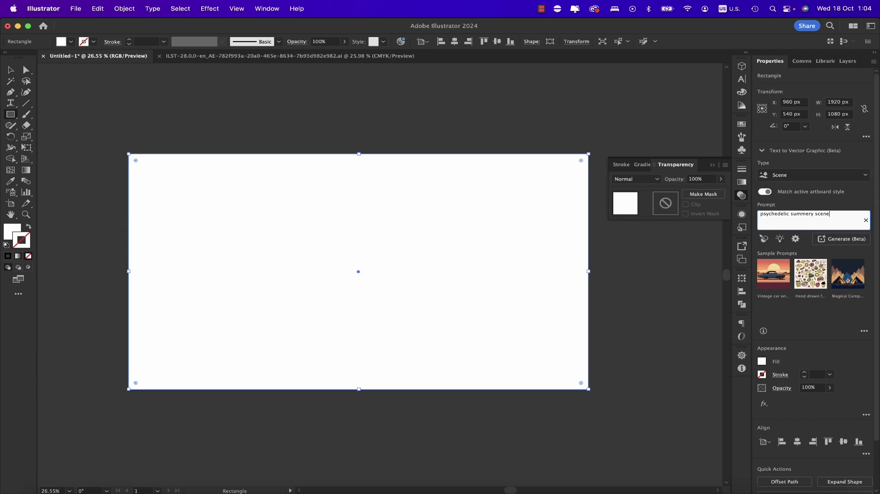
key(Return)
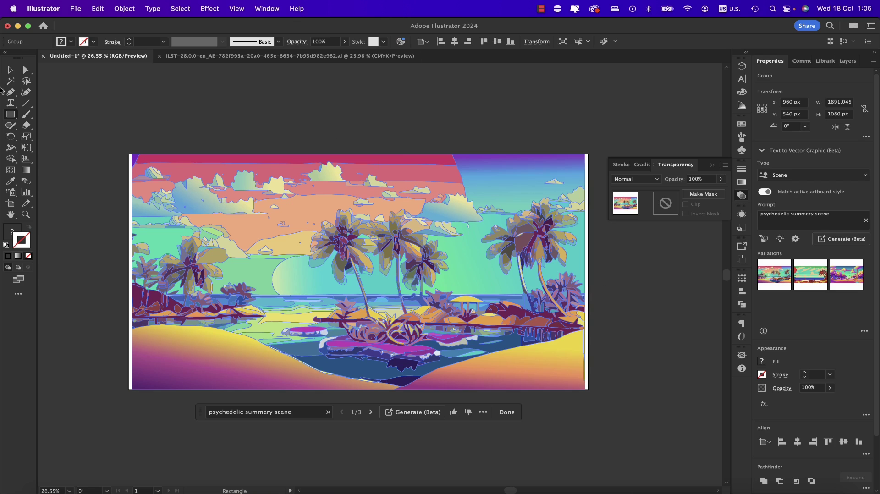
Try the second variation of the generated scene, apply the third one, and deselect the artwork.
click(11, 70)
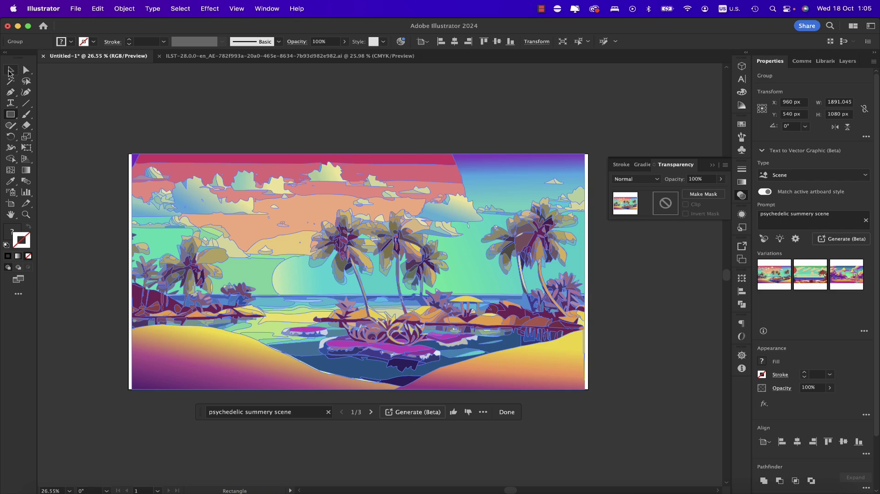
click(608, 309)
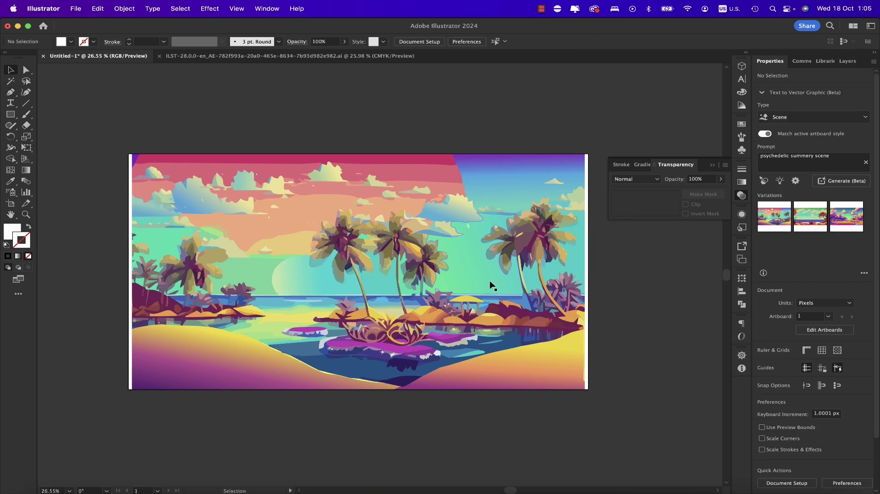
click(484, 266)
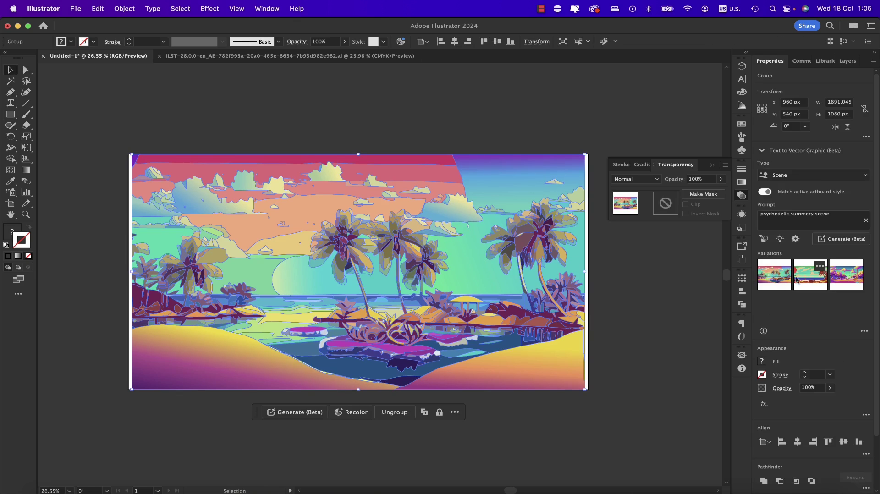
click(812, 275)
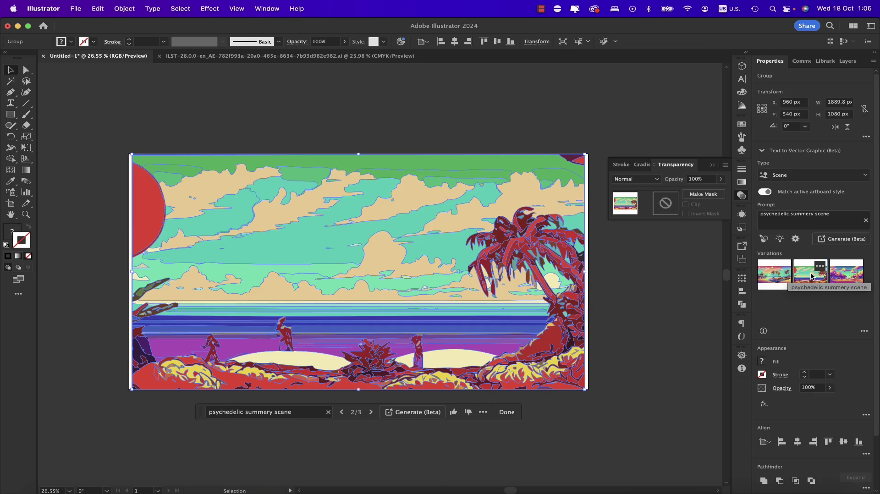
click(850, 275)
click(650, 315)
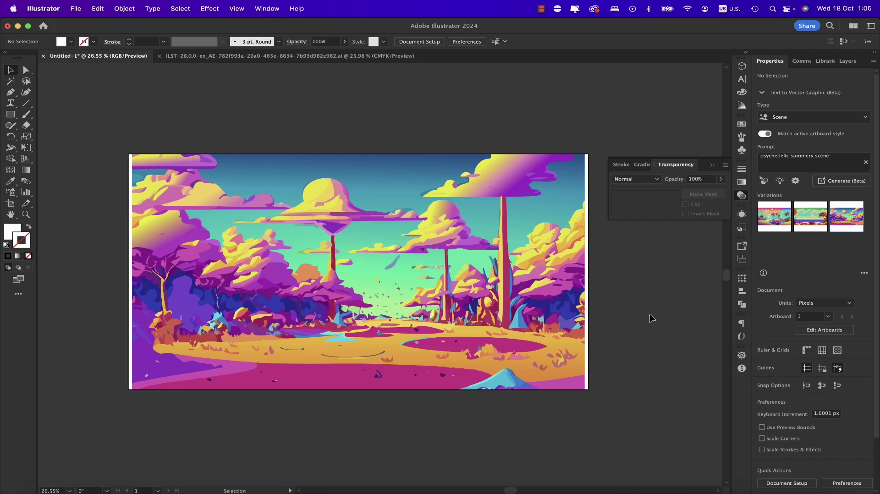
Set the generation detail to 1 for the selected scene and generate new variations from the same prompt.
click(458, 244)
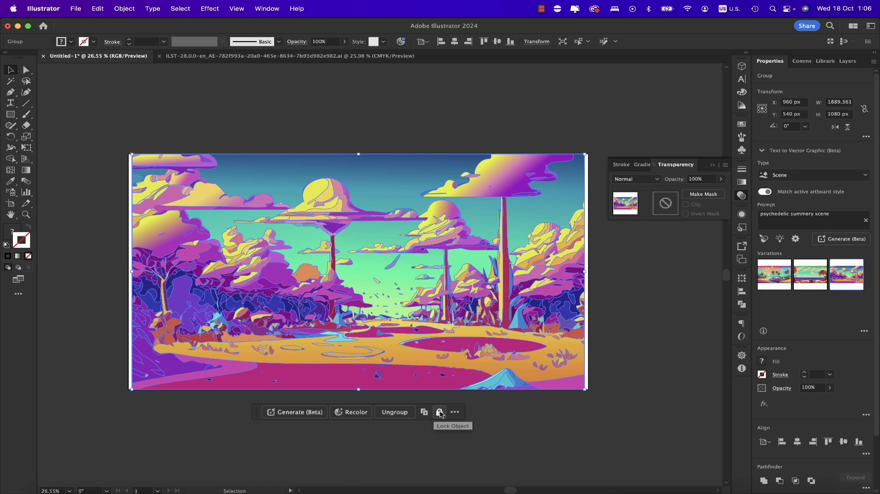
click(454, 413)
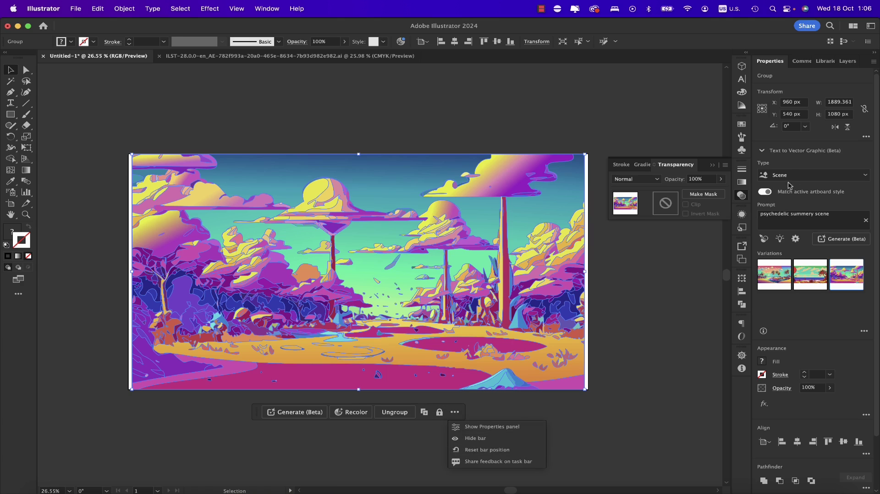
click(795, 239)
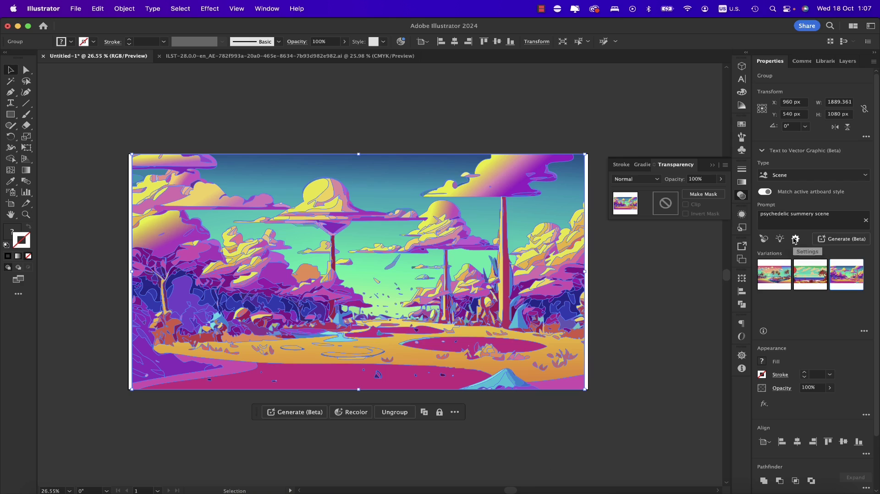
click(795, 240)
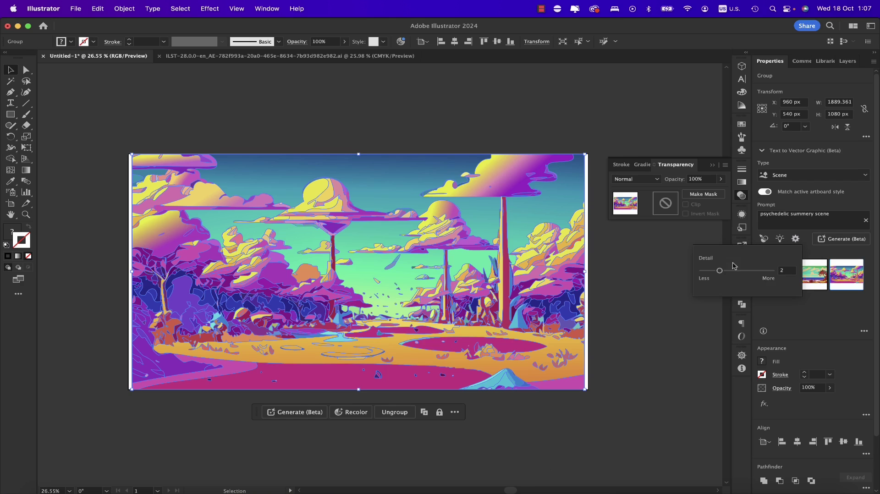
drag(720, 272, 702, 272)
click(824, 240)
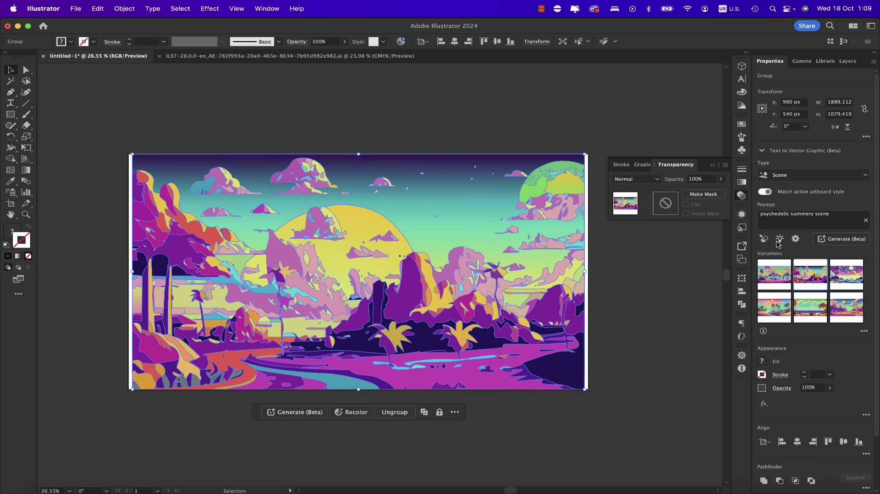
Generate the scene from the sample prompt "Vintage car on a highway, desert sunset, retro poster design" and apply its second variation.
click(779, 240)
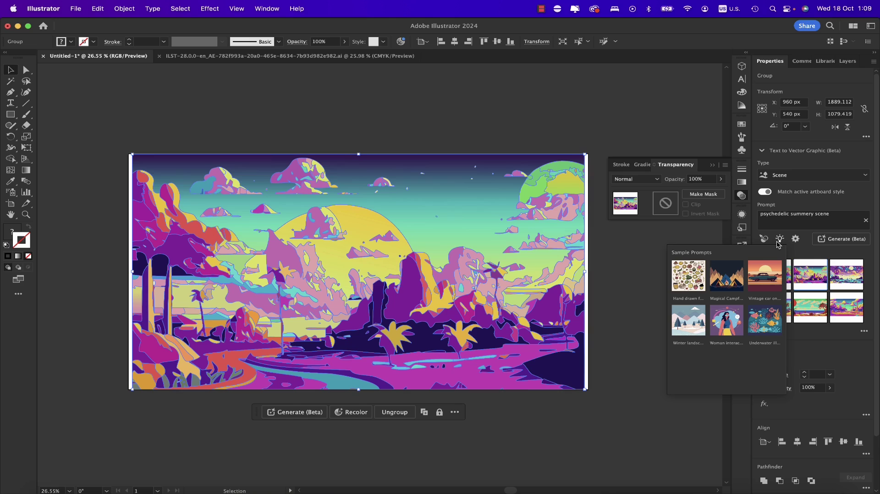
click(762, 278)
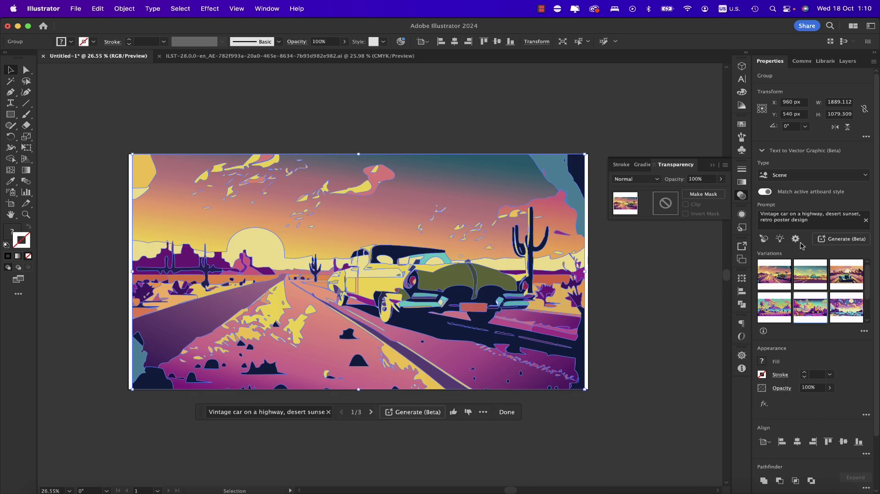
click(660, 257)
click(458, 282)
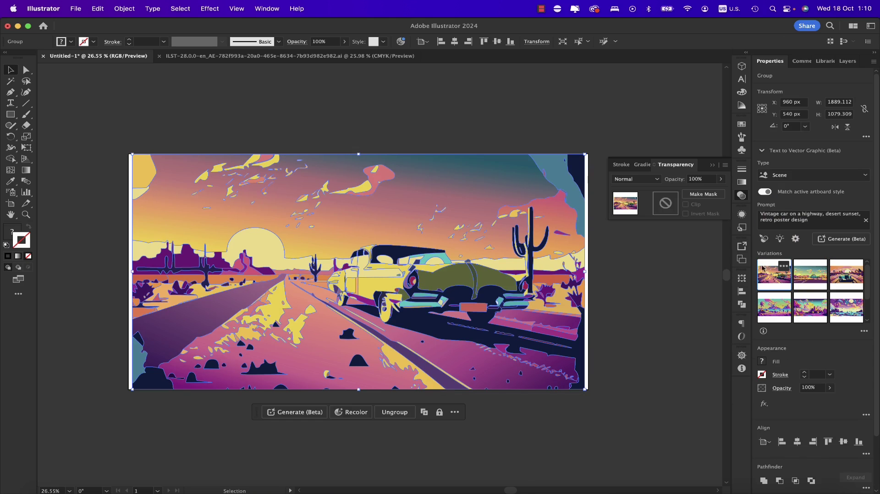
click(810, 274)
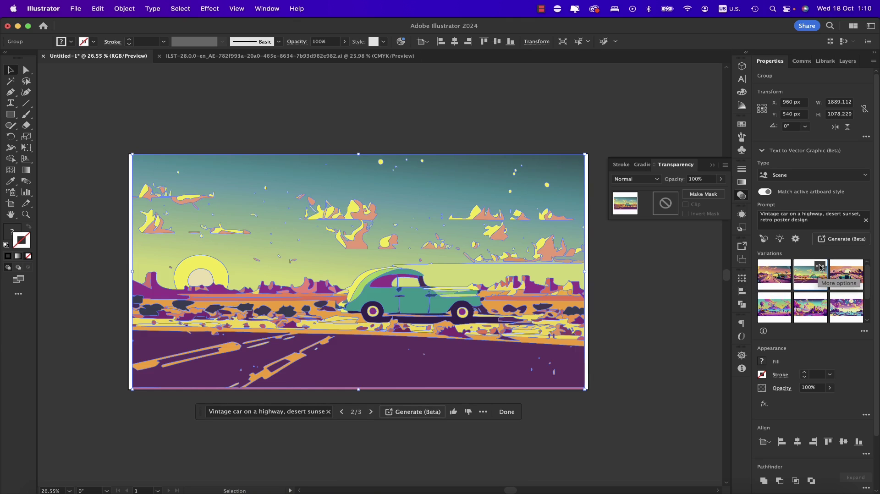
Check the options available for the second variation and the generation detail setting, and deselect the artwork.
click(821, 267)
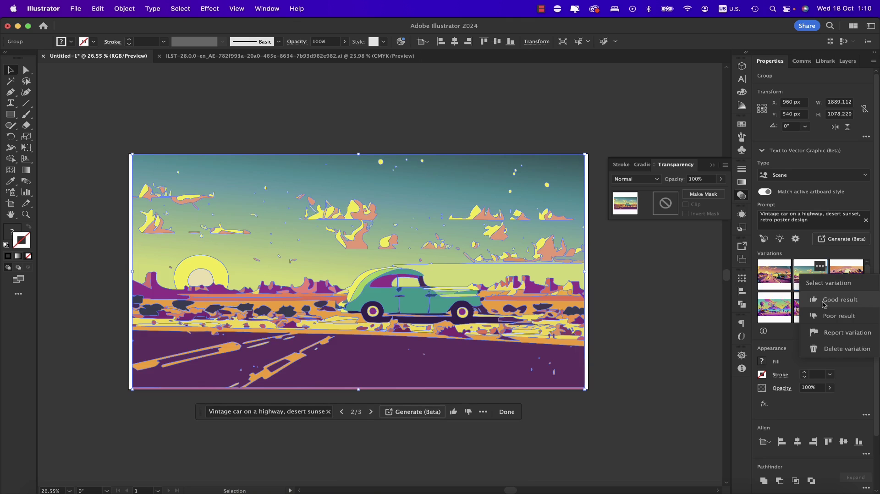
click(796, 238)
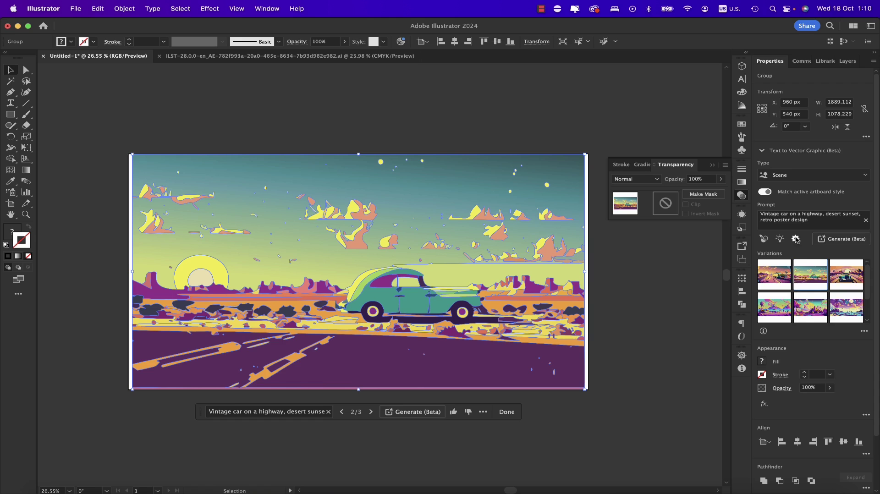
click(796, 239)
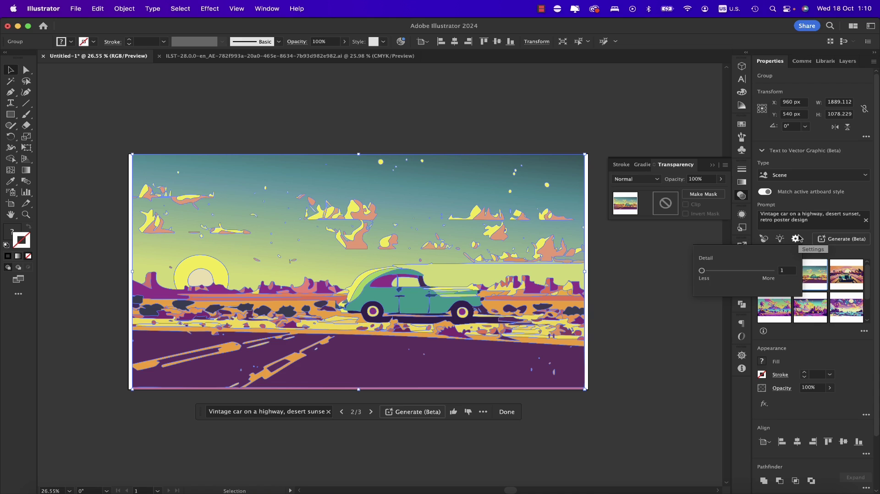
click(800, 238)
click(628, 279)
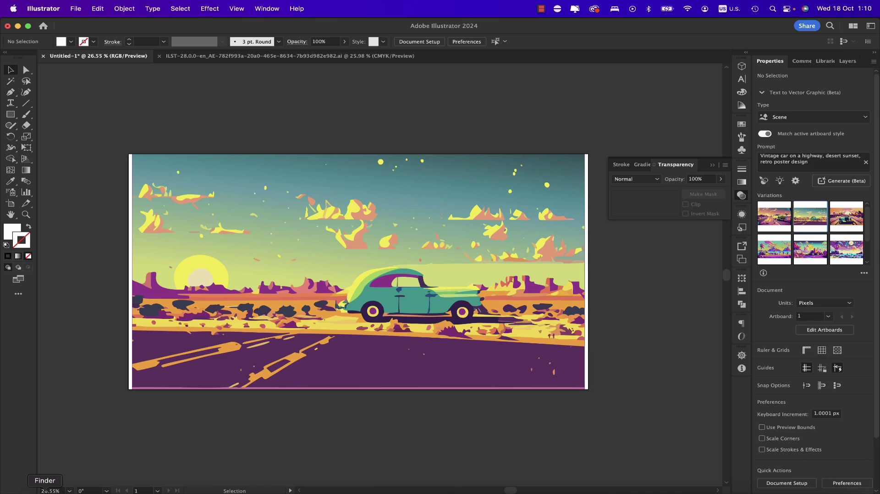
Place the highlighted Screen Shot 2018-05-14 JPG from the Brands folder in Finder beside the artboard, and select the car scene.
click(44, 489)
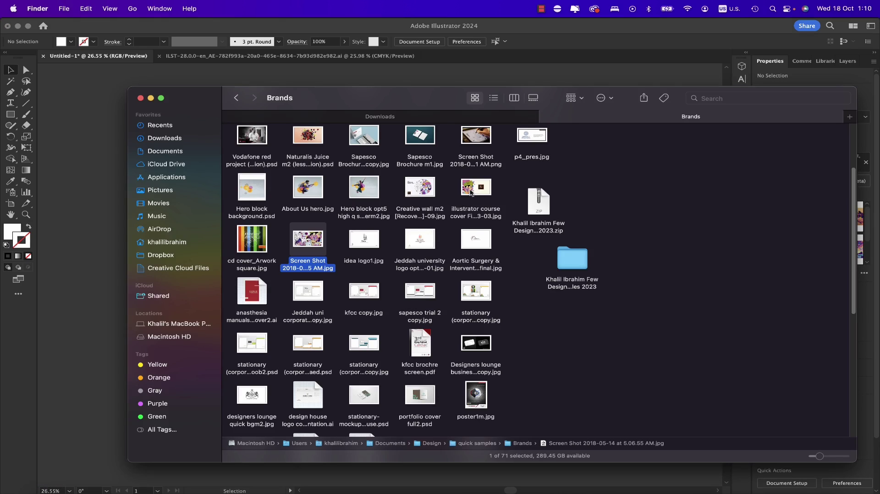
drag(302, 236, 657, 277)
click(481, 243)
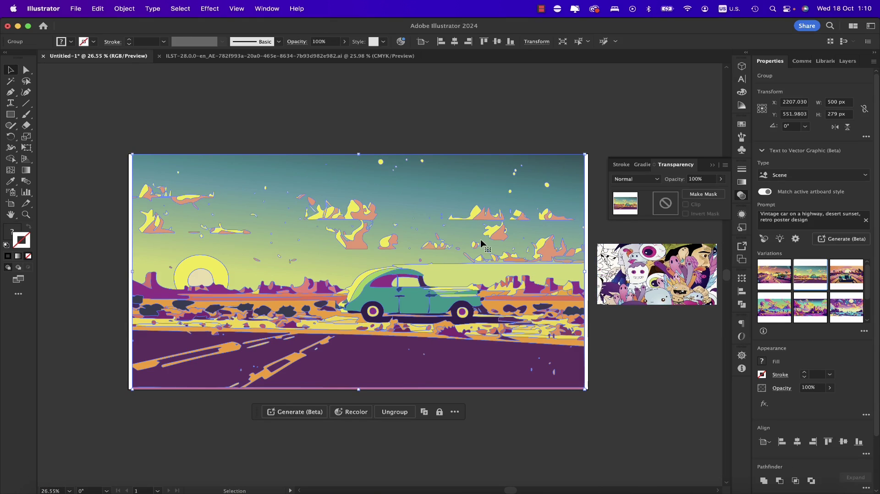
Pick the style of the placed illustration with the Style Picker and generate new variations of the vintage car scene.
click(765, 239)
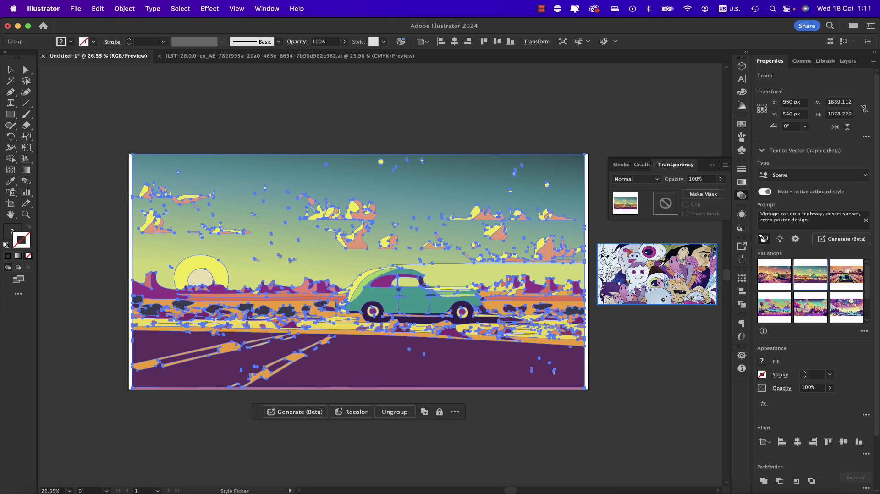
click(660, 270)
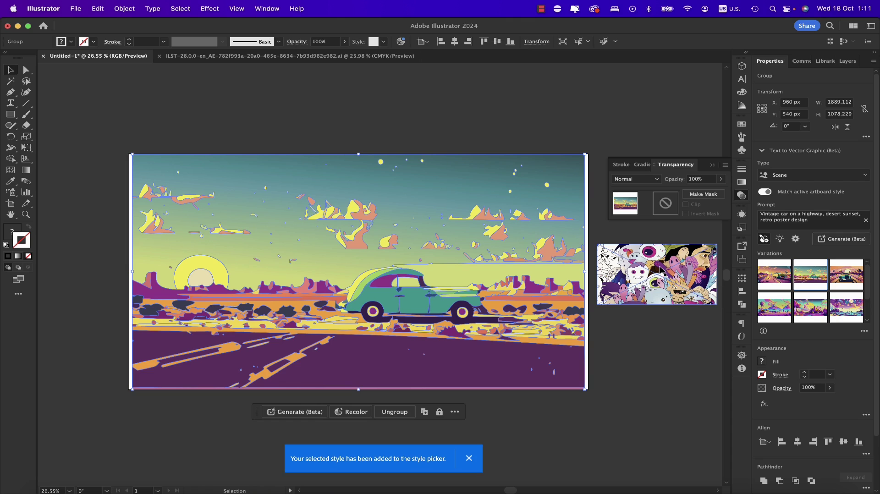
click(844, 238)
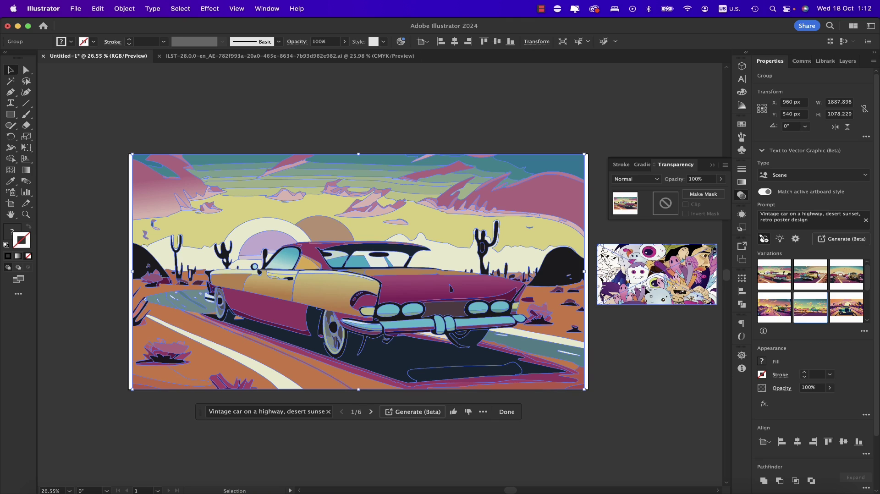
click(632, 345)
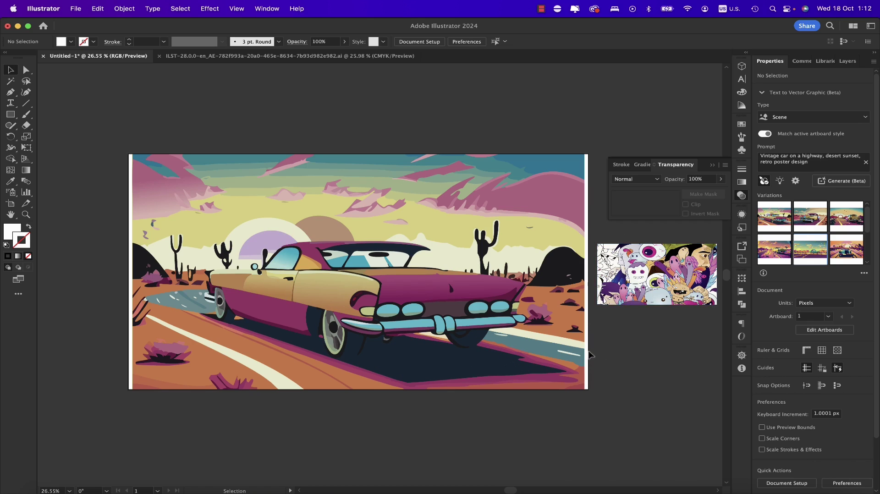
Compare the second and third variations of the car scene, viewing each deselected, and reapply the first variation.
click(549, 345)
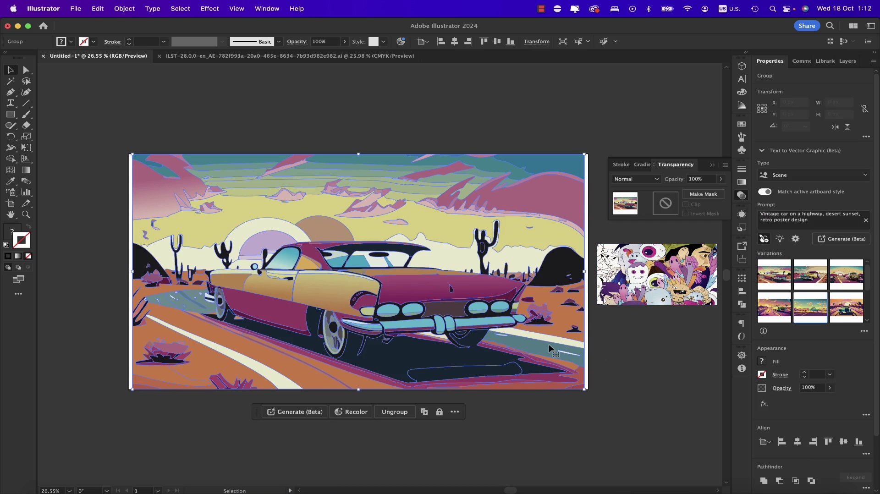
click(812, 284)
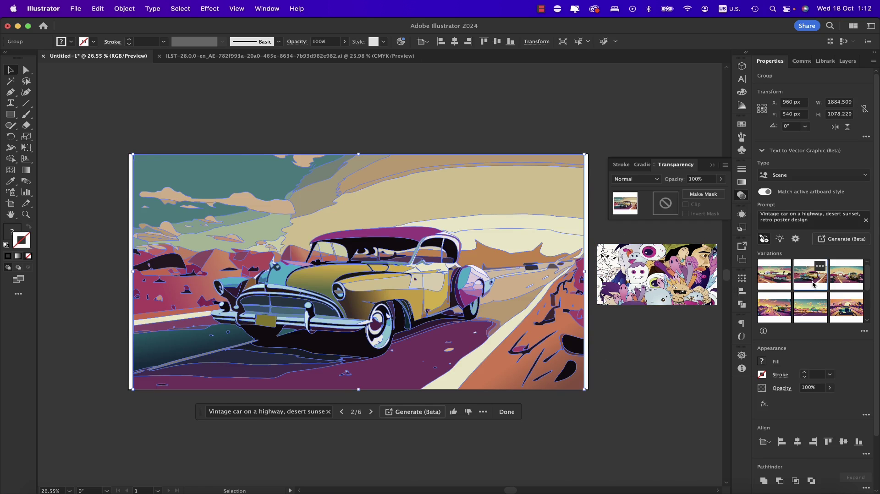
click(623, 346)
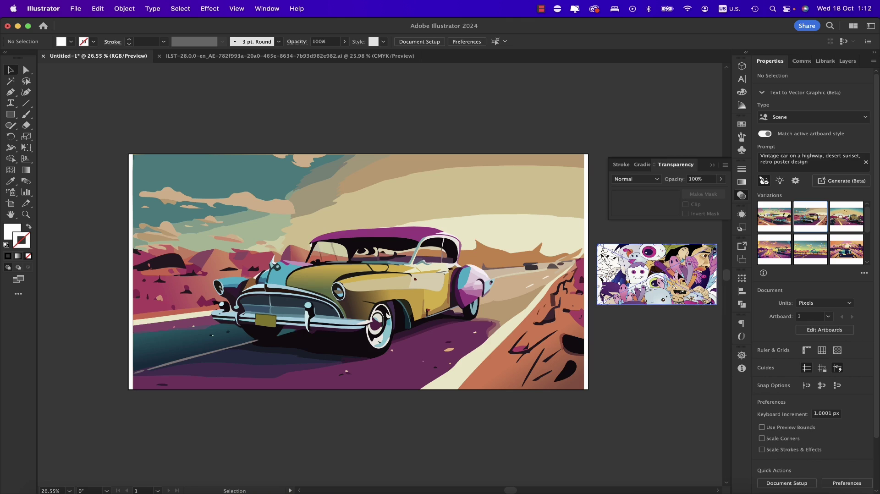
click(577, 338)
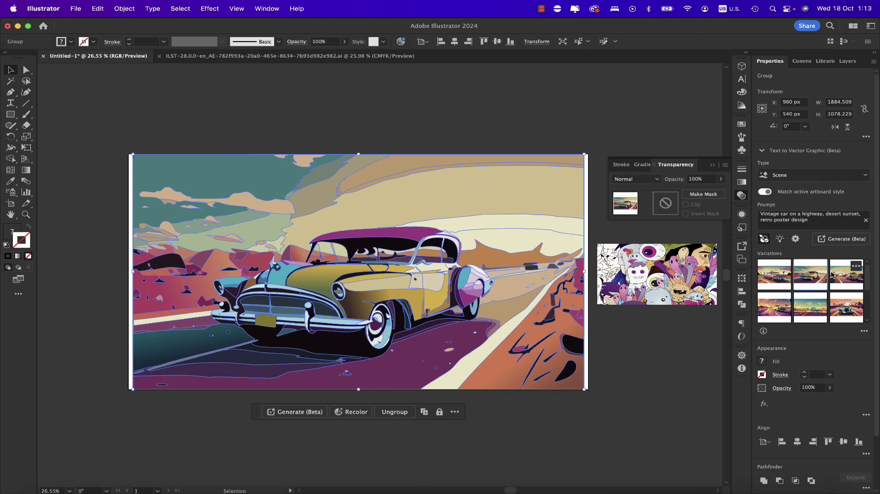
click(845, 275)
click(629, 374)
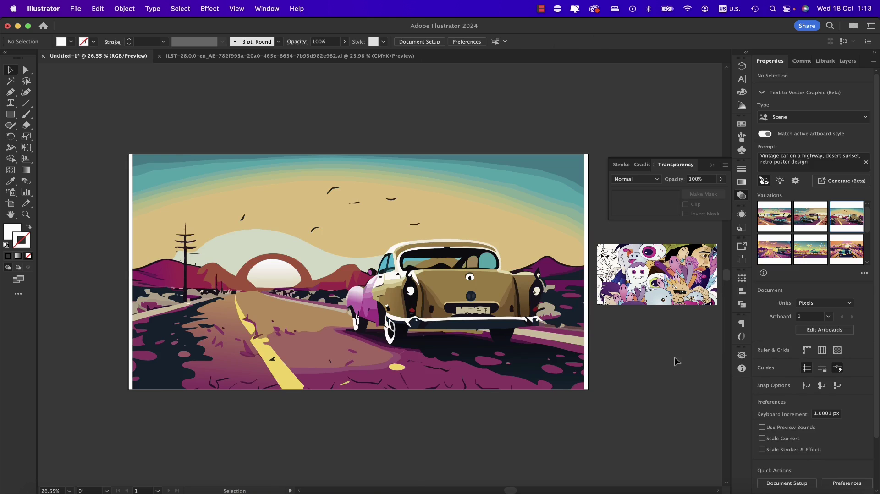
click(572, 331)
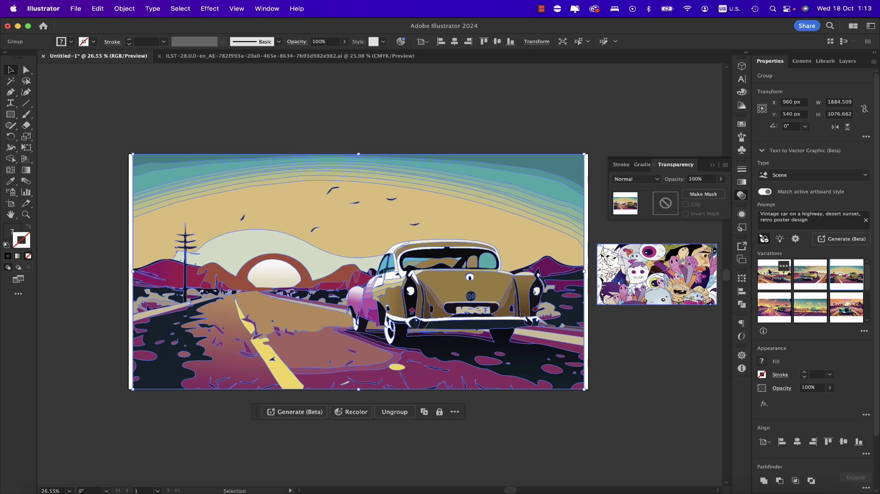
click(771, 272)
click(665, 342)
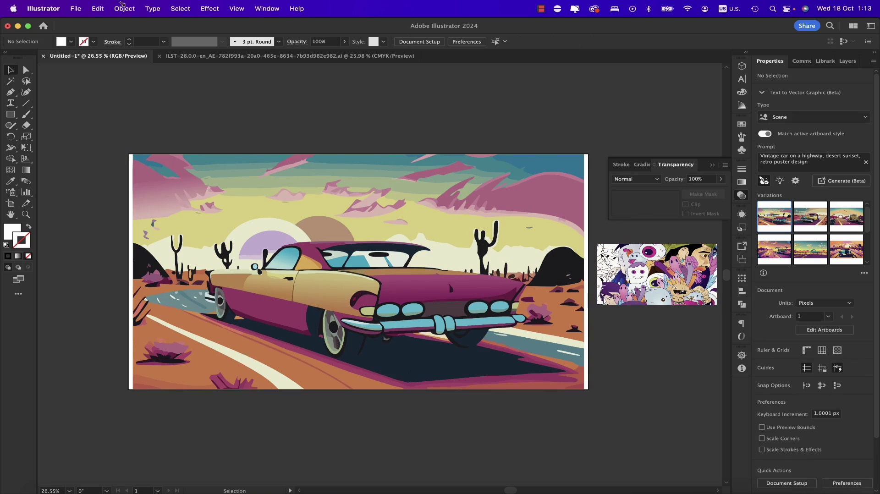
Draw a rectangle about 276 by 244 px in the sky above the car and generate a scene in it from the prompt "sun".
click(10, 115)
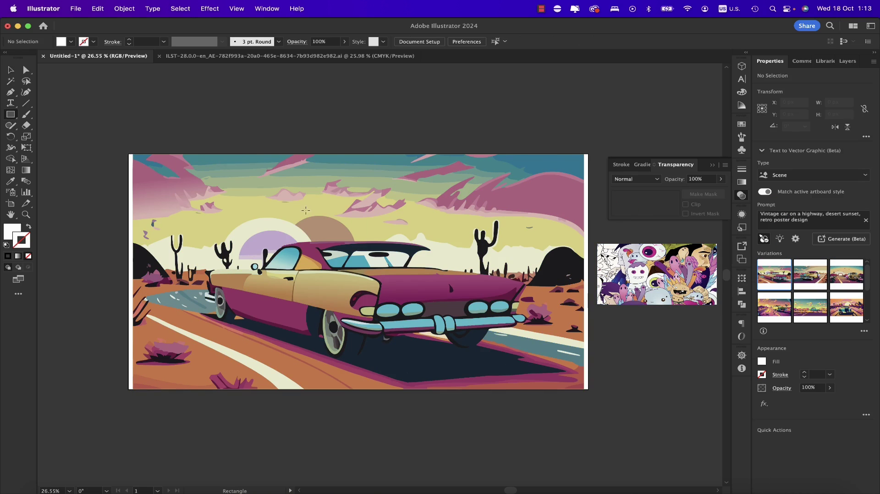
mouse_move(224, 190)
mouse_down()
mouse_move(278, 243)
mouse_move(291, 243)
mouse_up()
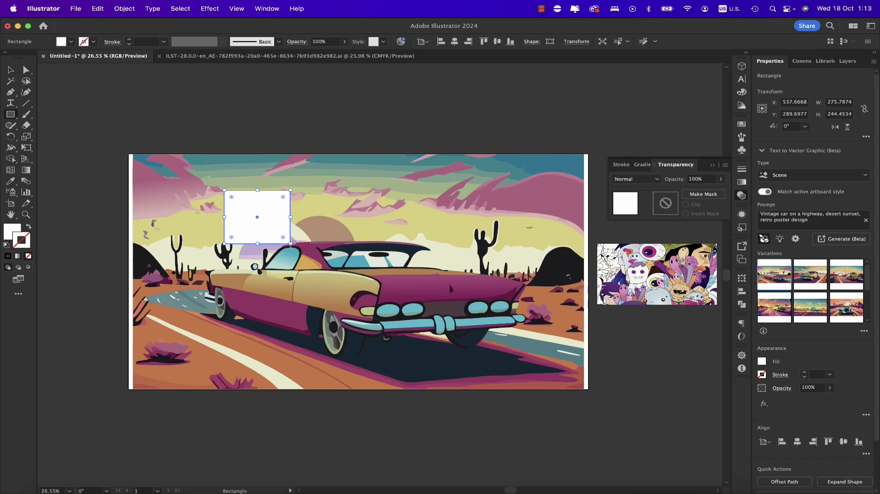
triple_click(788, 220)
text(sun)
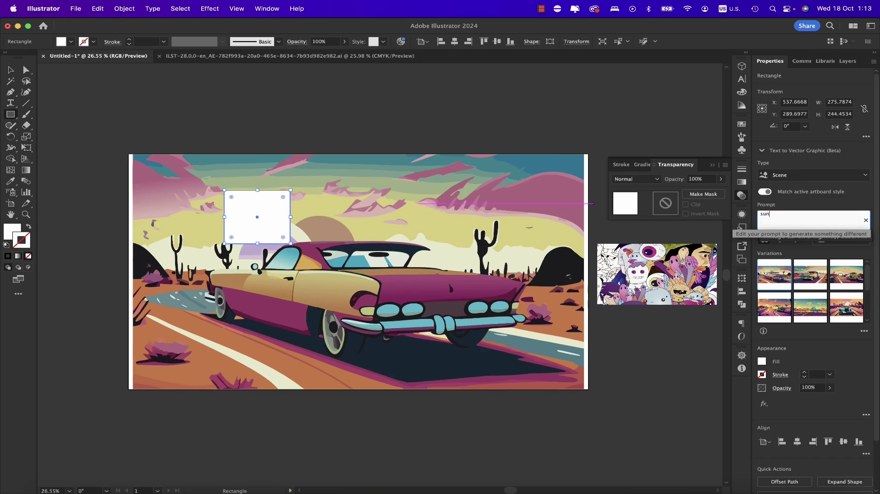
key(Return)
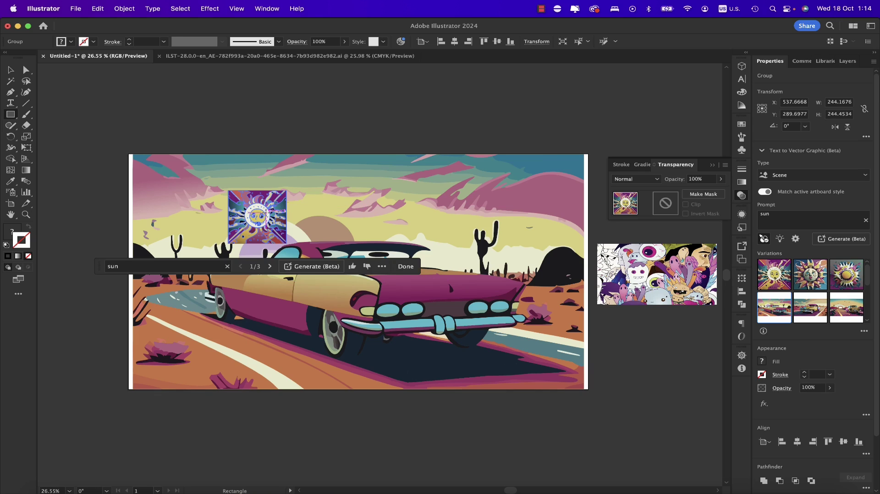
Apply the second and third sun variations in turn to compare them, and deselect the artwork.
click(762, 193)
click(762, 193)
mouse_move(784, 267)
click(805, 277)
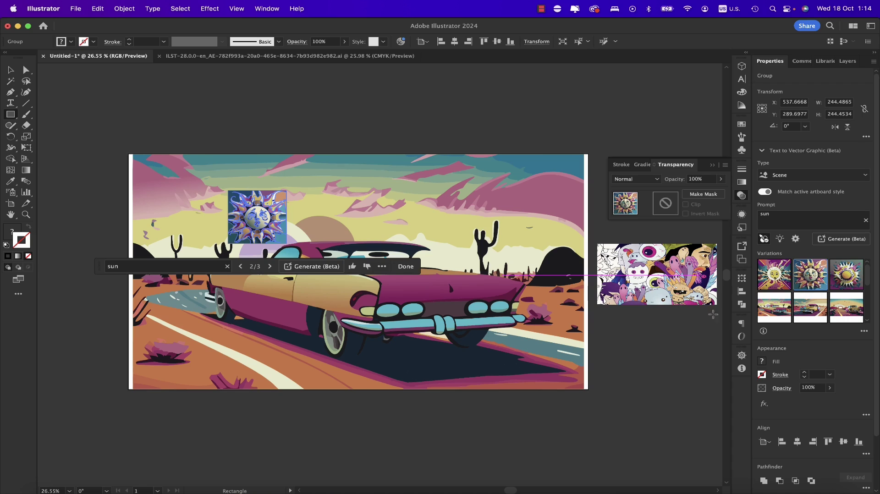
click(847, 274)
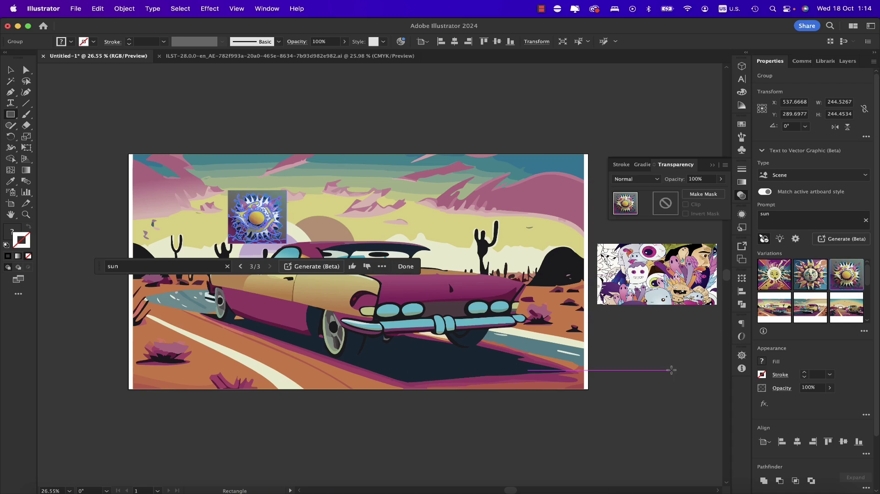
key(v)
click(675, 366)
key(m)
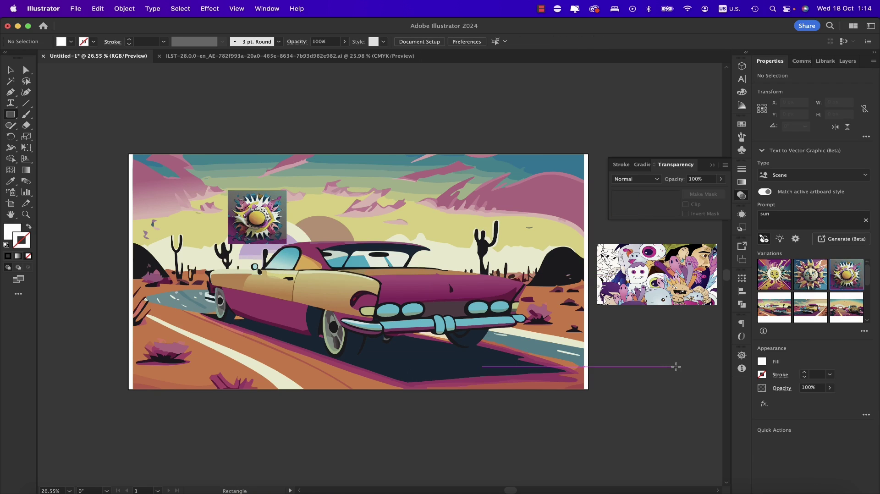
Regenerate the selected sun with the type set to Subject and move it up and left to about X 471, Y 238 px.
super+click(271, 212)
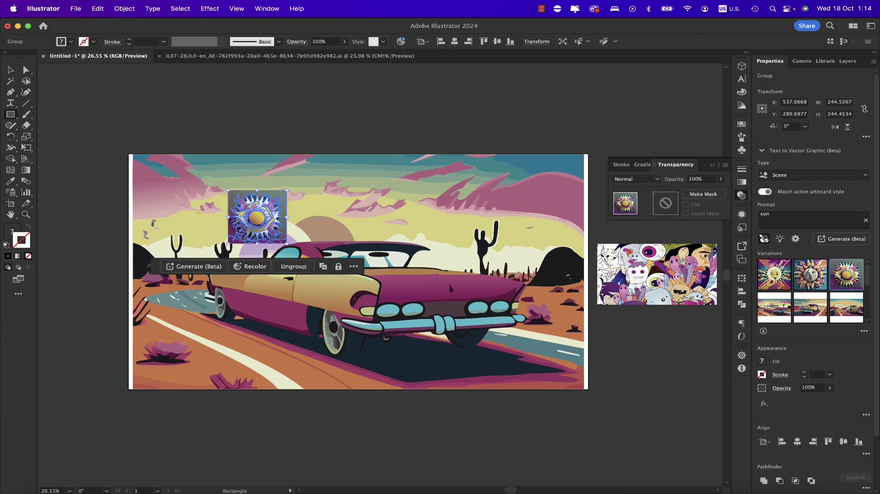
key(v)
click(814, 176)
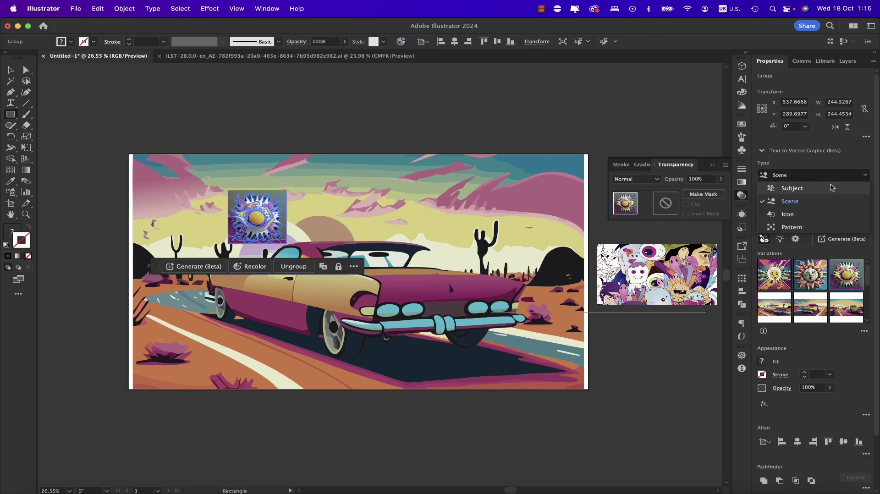
click(825, 190)
click(851, 238)
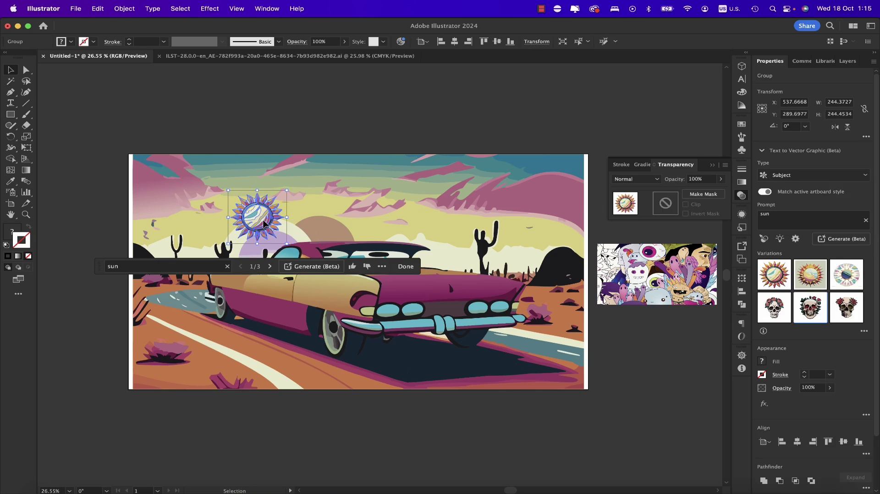
drag(262, 223, 243, 210)
click(281, 114)
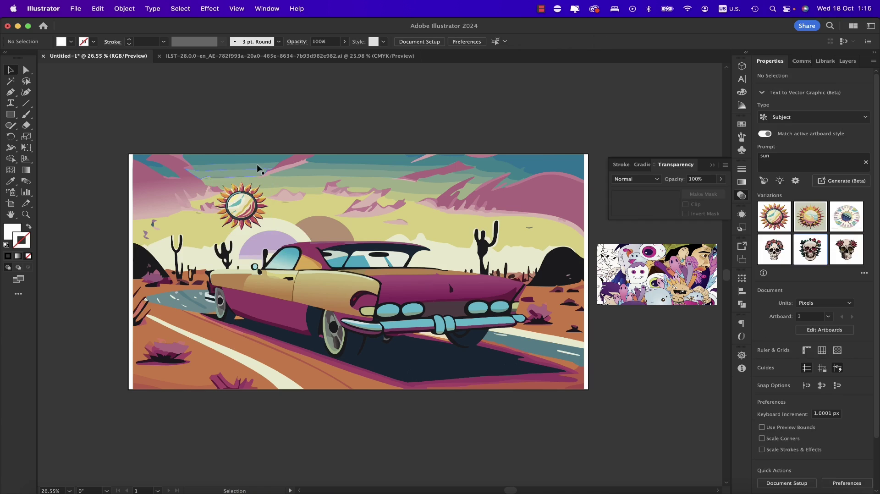
Compare the second and third variations of the Subject sun and reapply the first one.
click(246, 212)
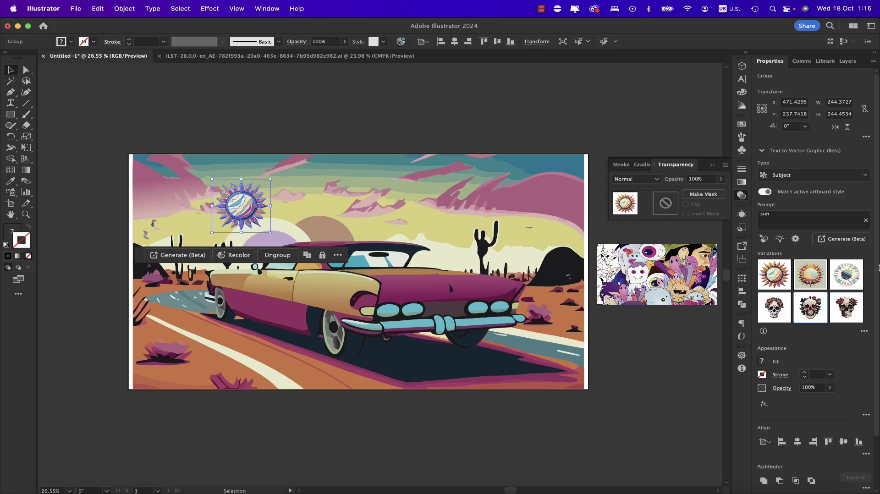
click(819, 283)
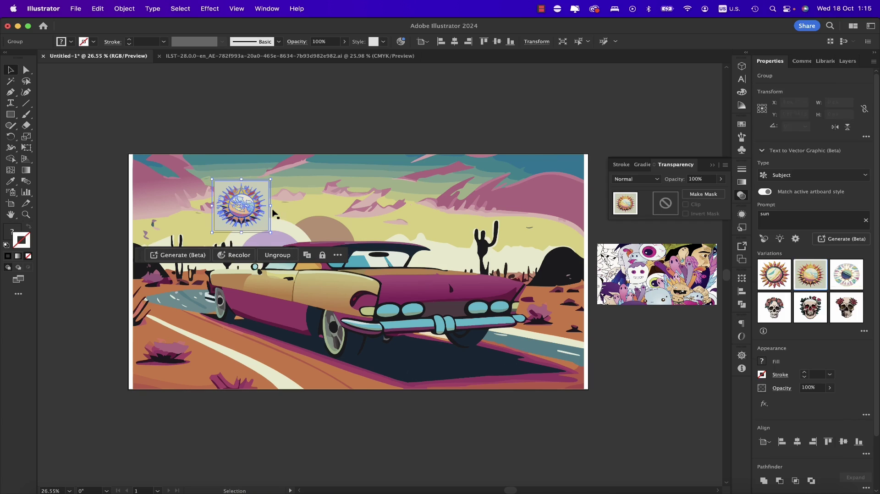
click(856, 278)
click(775, 274)
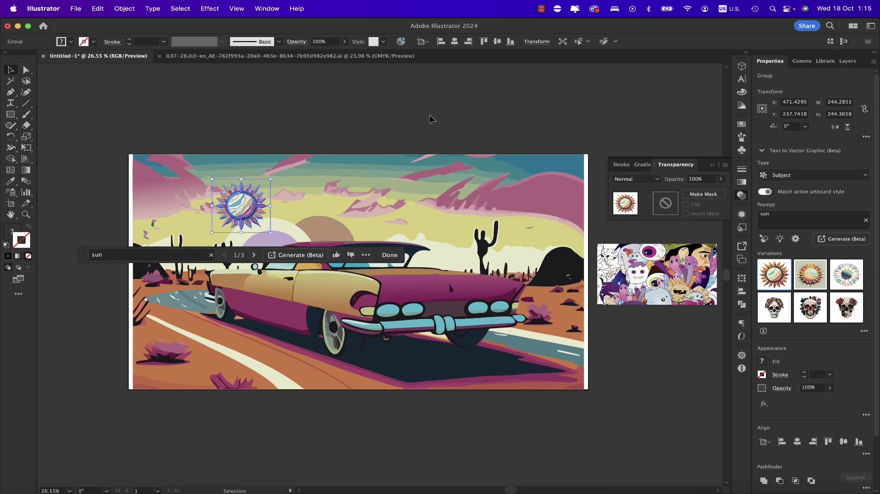
click(181, 213)
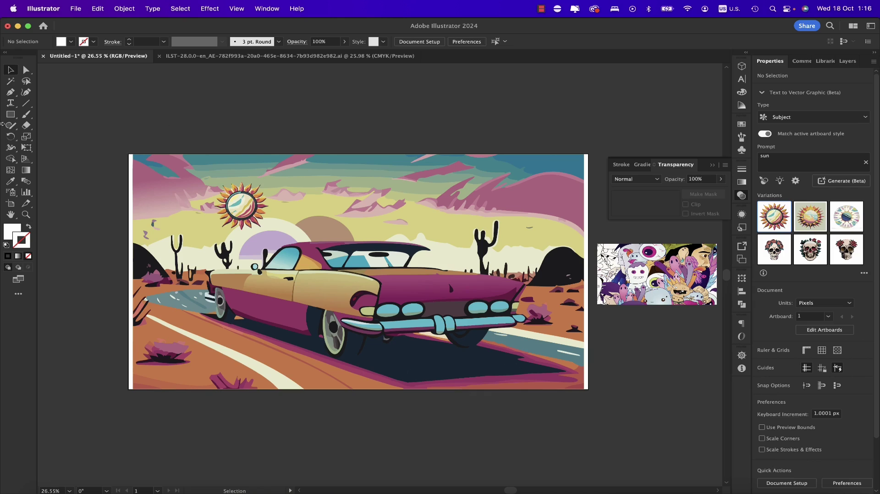
Draw an upright rectangle beside the road left of the car, generate the subject "a tree" in it and apply its second variation.
click(10, 114)
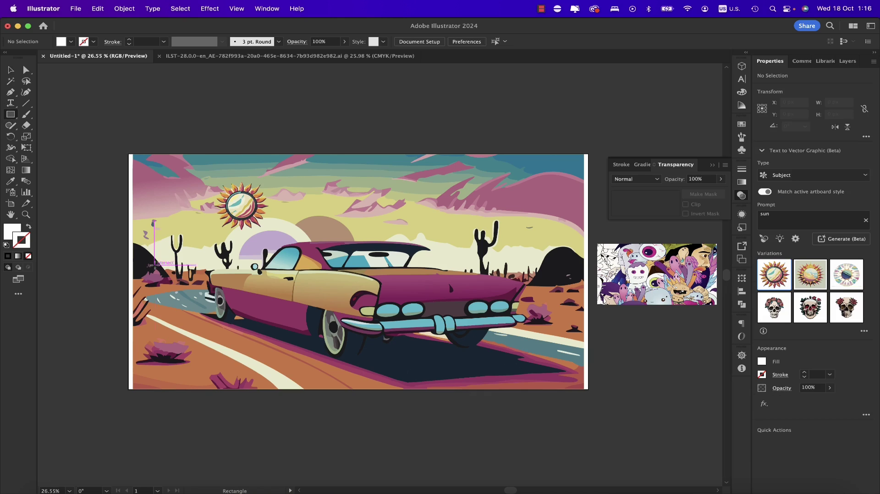
mouse_move(157, 264)
mouse_down()
mouse_move(207, 364)
mouse_move(197, 360)
mouse_up()
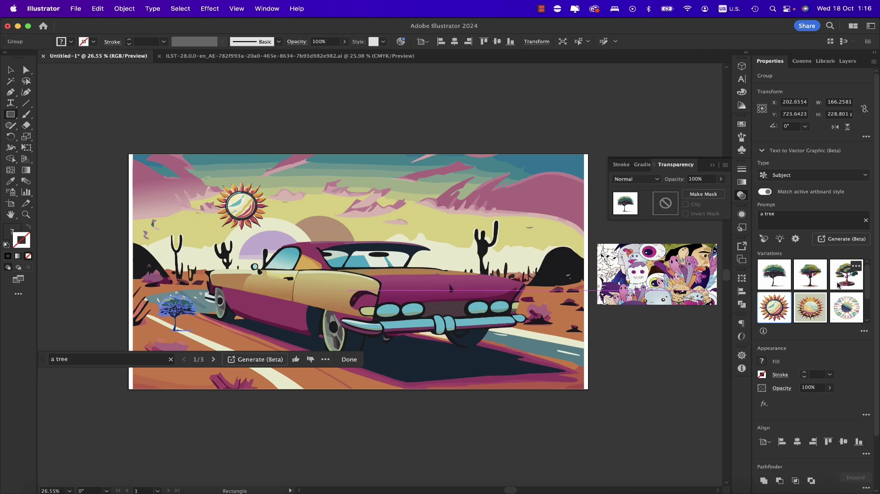
click(820, 280)
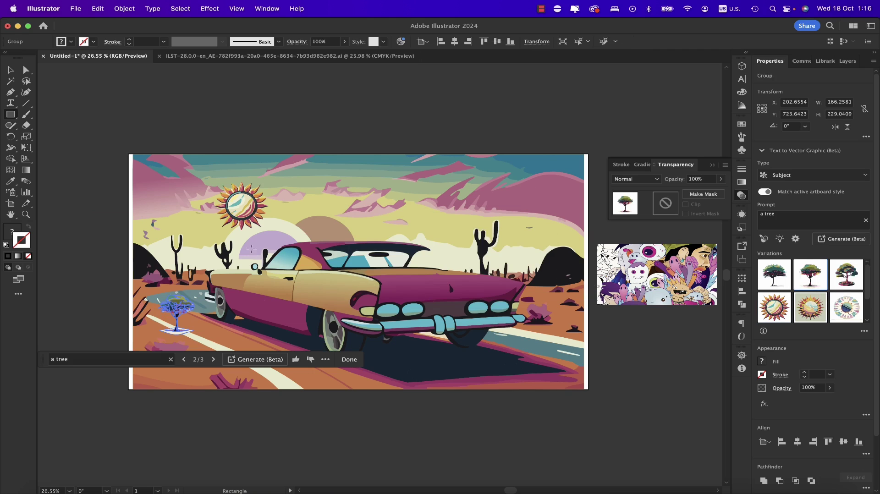
Enlarge the tree proportionally to about 472 by 650 px and move it down and left beside the car's rear.
click(11, 69)
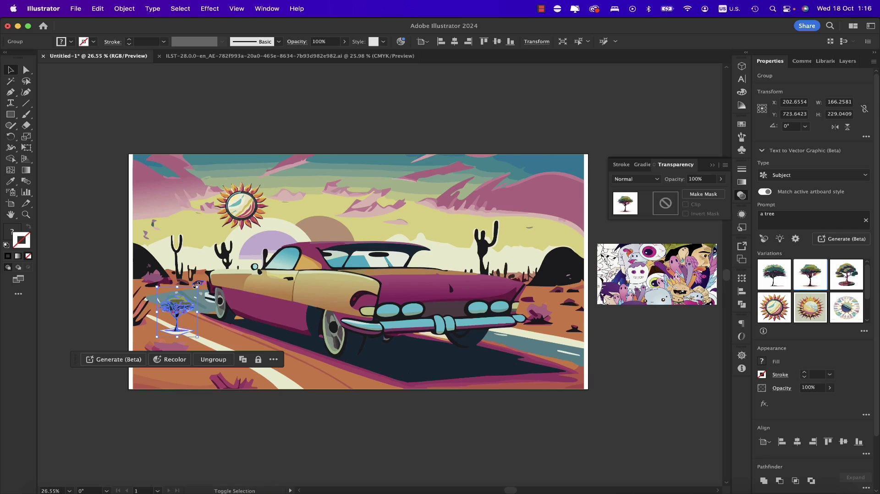
drag(196, 284, 271, 180)
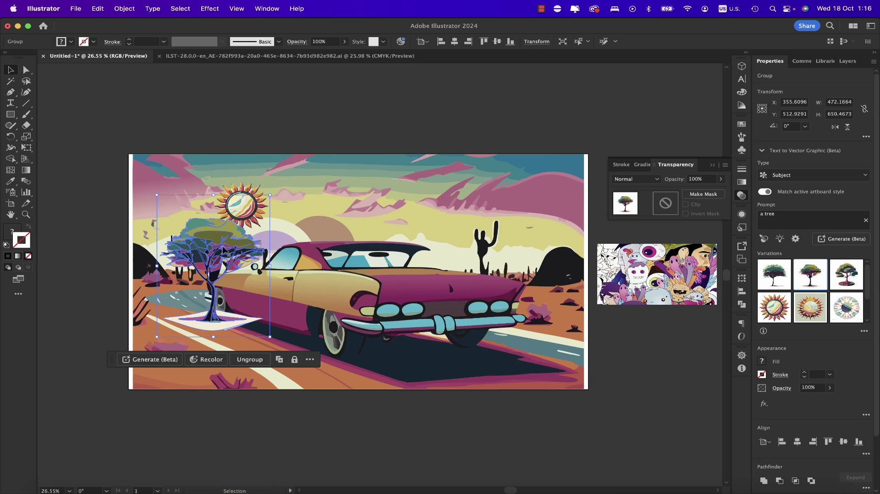
drag(226, 245, 199, 261)
click(93, 151)
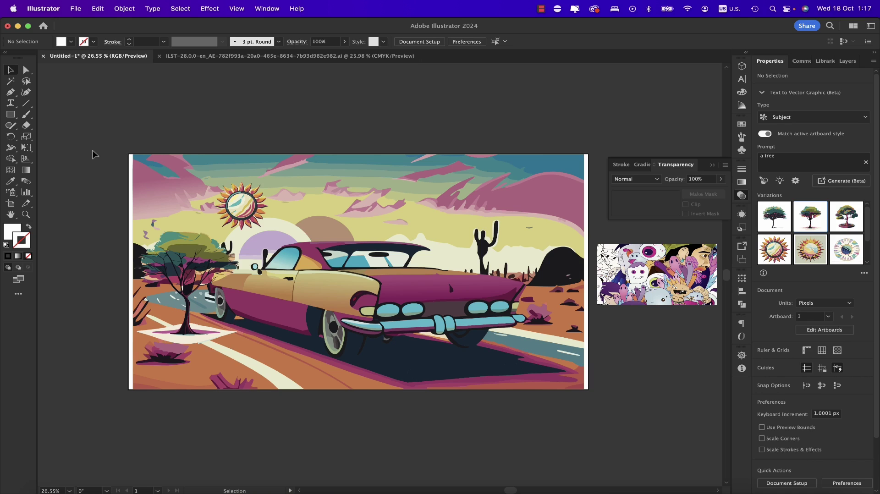
Select the car scene, sun and tree together and delete them from the artboard.
drag(93, 149, 554, 442)
drag(607, 432, 591, 424)
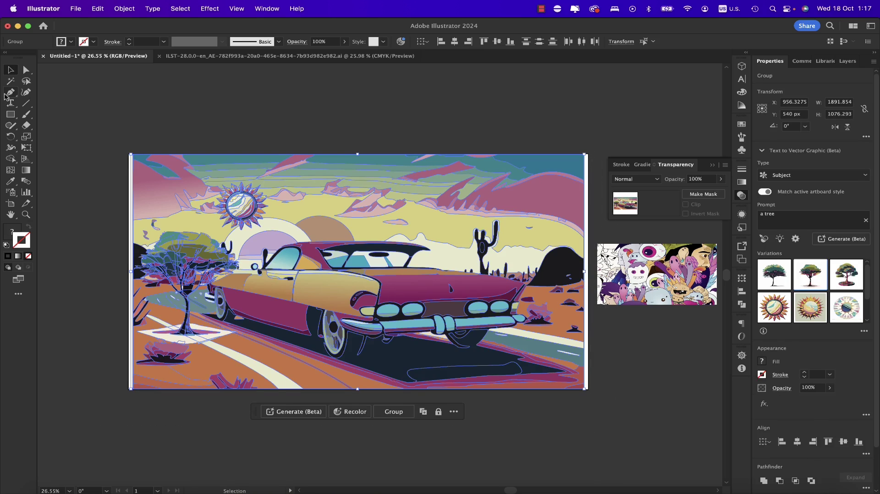
key(Delete)
Draw a rectangle about 1159 by 989 px on the empty artboard and set the vector graphic type to Icon.
key(m)
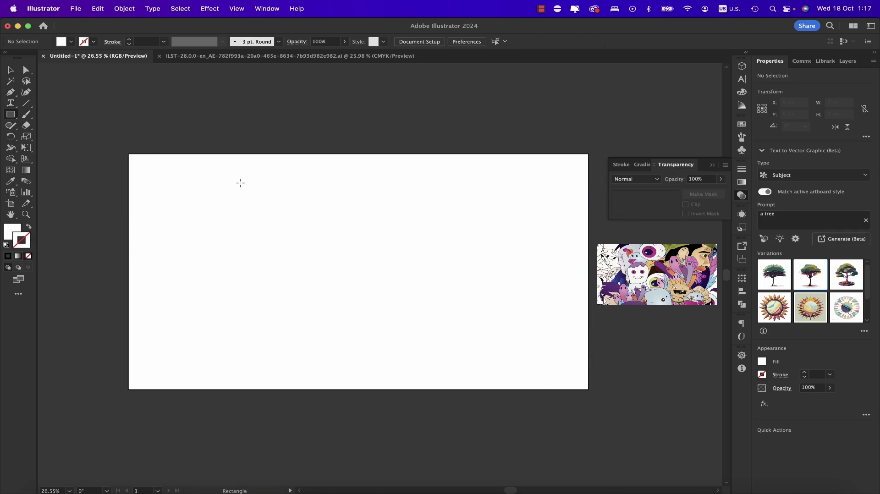
drag(224, 163, 501, 377)
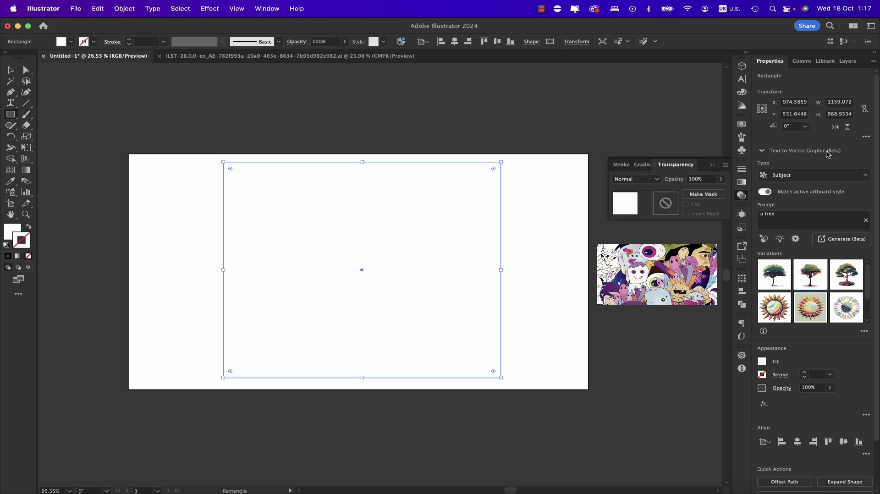
click(859, 175)
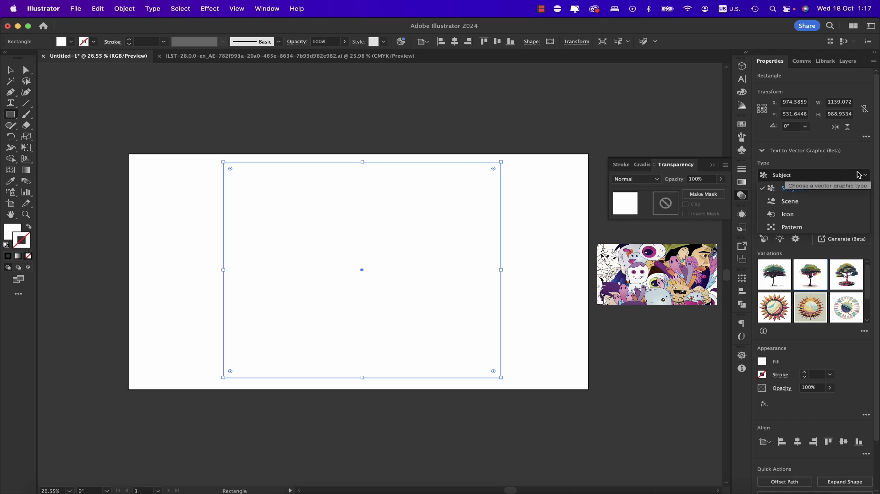
click(811, 215)
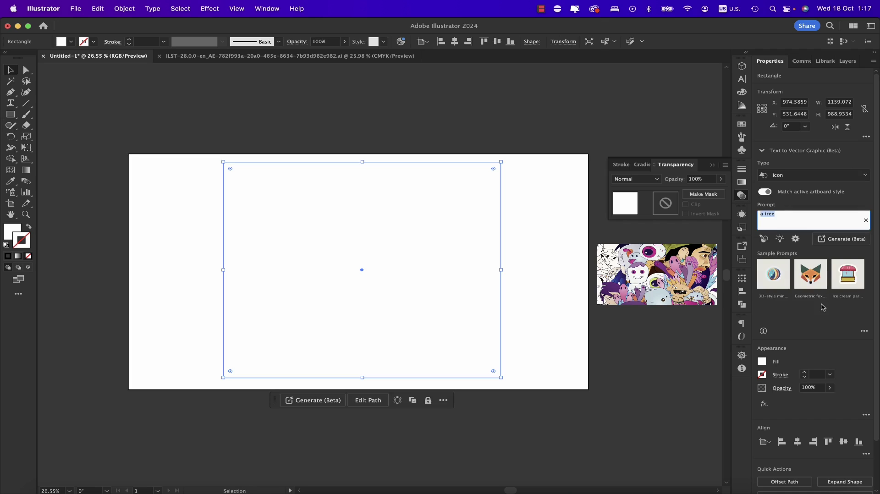
Generate the icon "geometric eagle" in the rectangle, look at its second variation and apply the third.
text(geometric eagl)
click(838, 239)
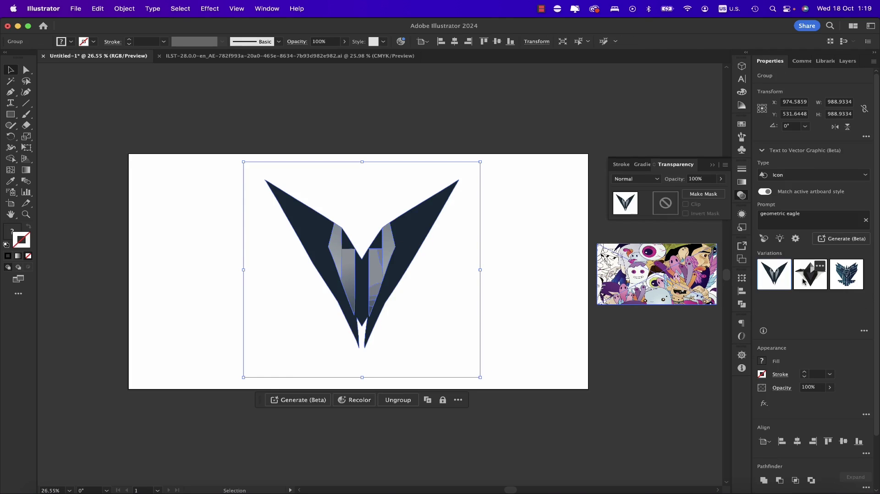
click(802, 277)
click(848, 281)
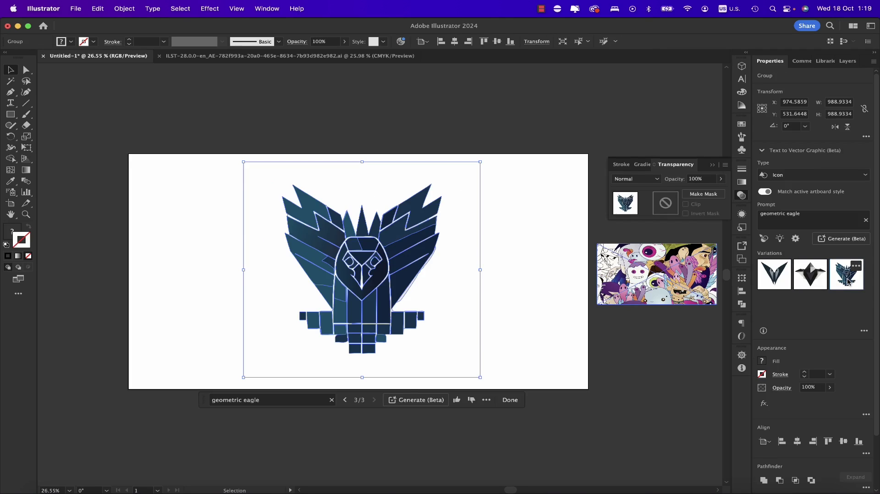
Raise the detail level, generate the geometric eagle again and apply the third of the new variations after viewing the second.
click(796, 239)
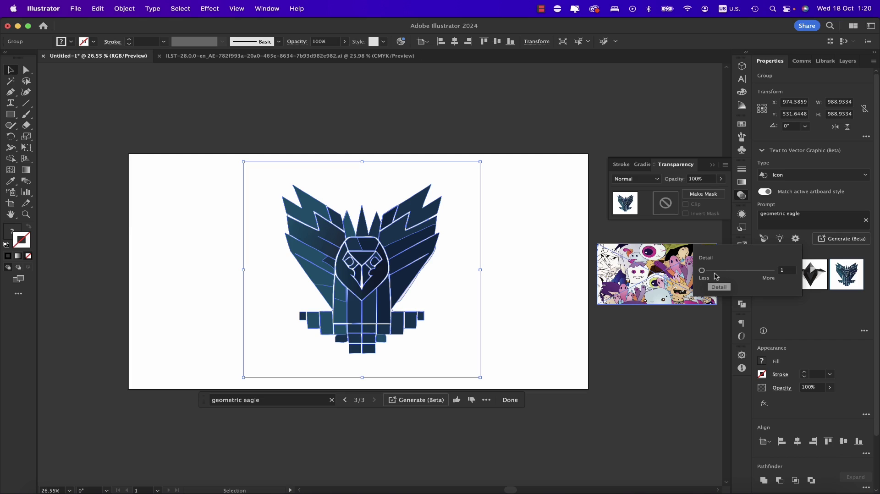
click(744, 273)
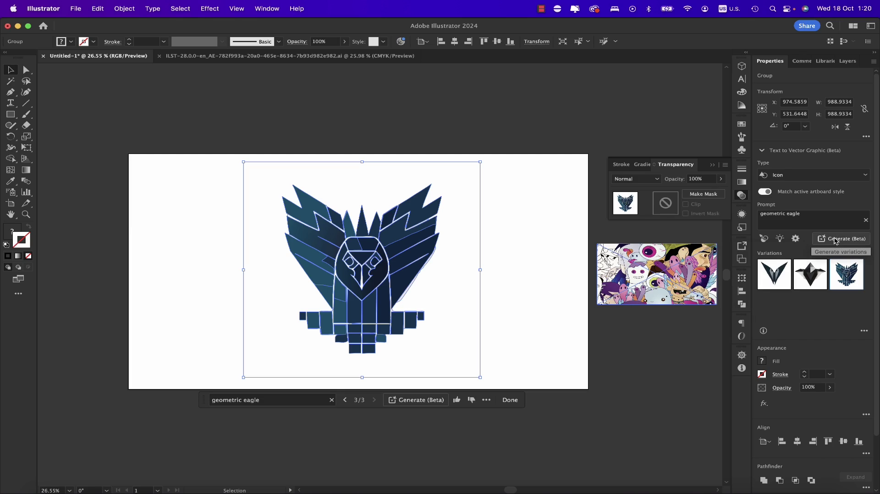
click(836, 240)
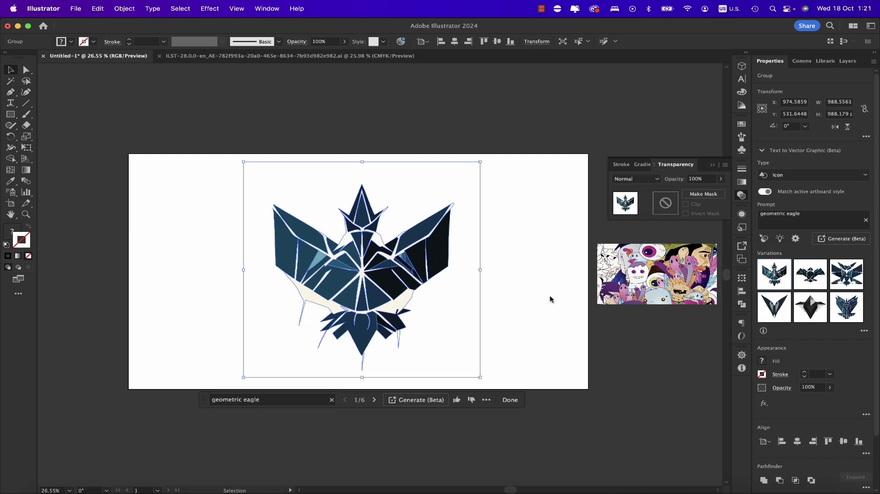
click(805, 281)
click(847, 283)
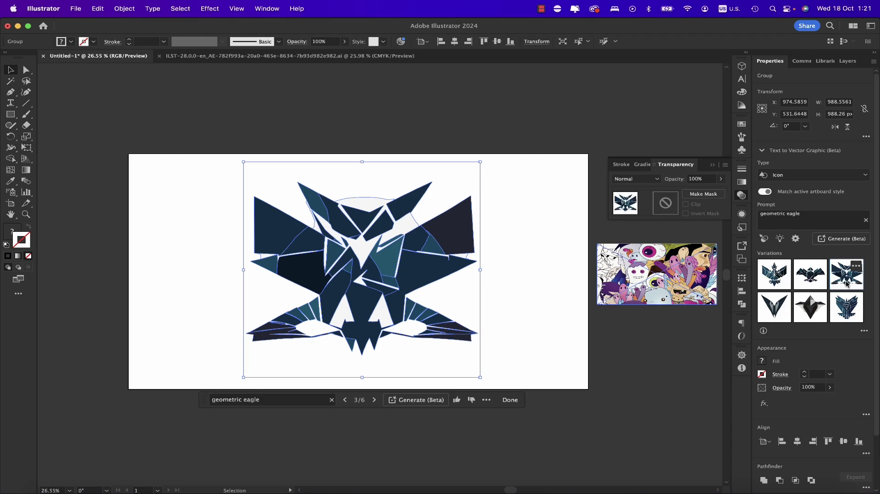
Replace the prompt with "a tree", generate the icon, apply its second variation and deselect the artwork.
triple_click(781, 215)
text(a t)
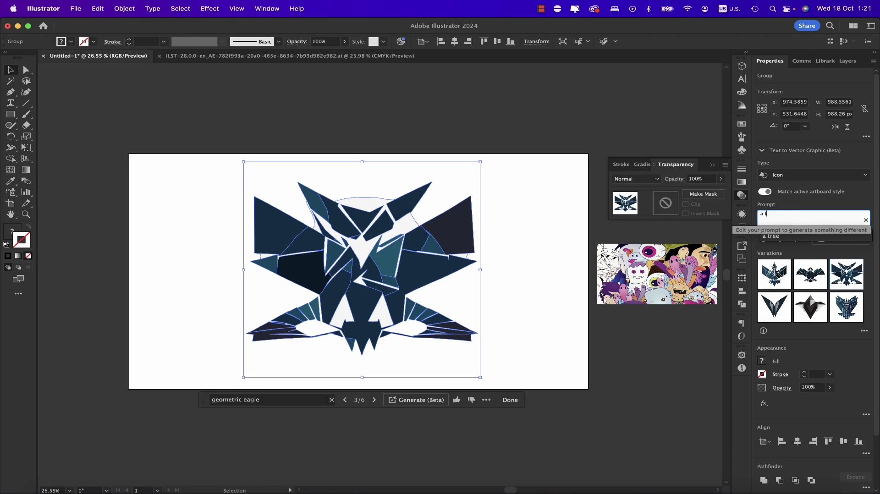
text(ree)
key(Return)
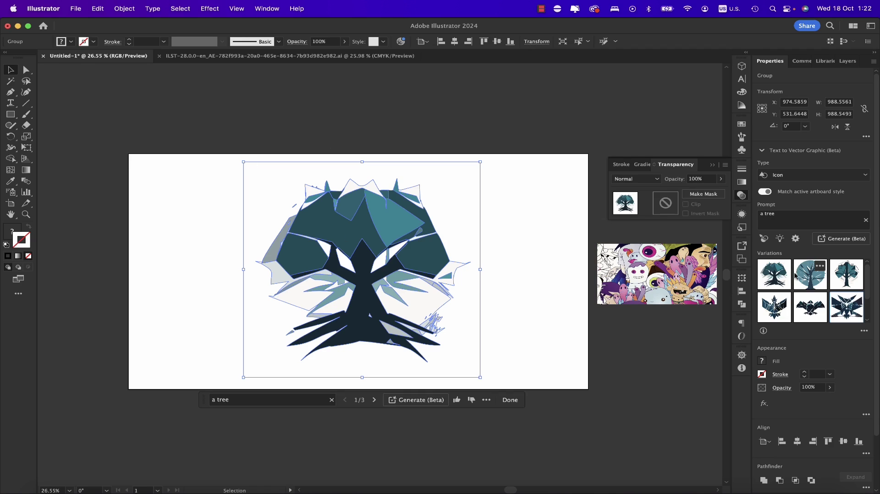
click(796, 276)
click(536, 267)
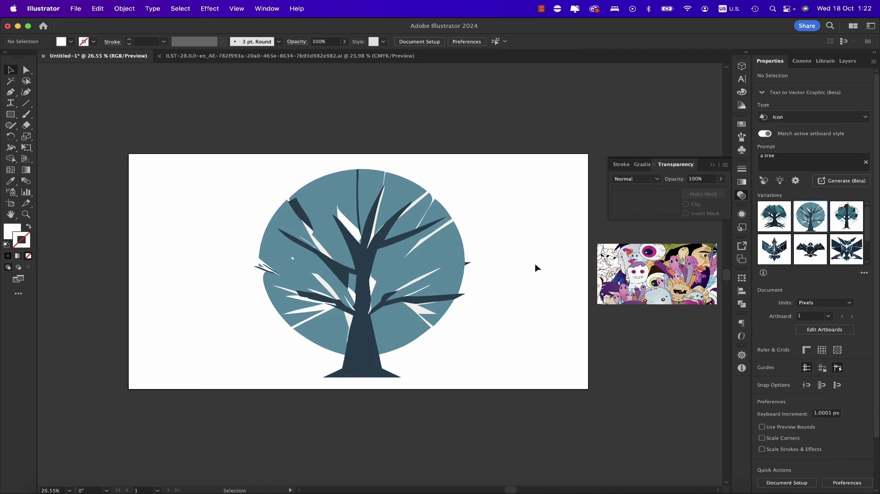
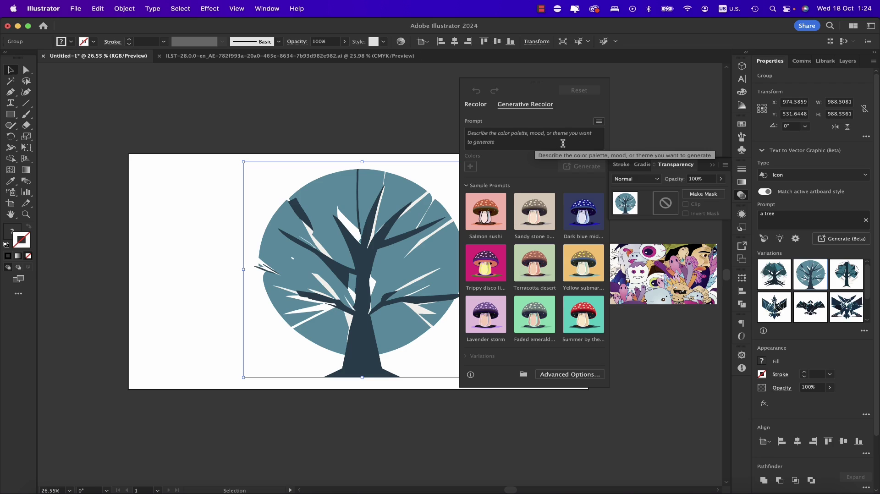
Recolor the tree with the Generative Recolor sample prompt Lavender storm, agreeing to the user guidelines, and apply the second variation.
click(523, 142)
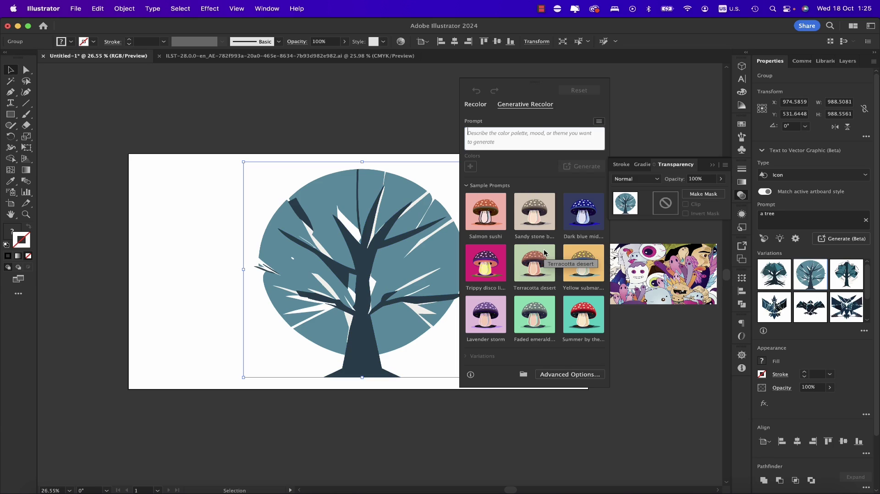
click(496, 317)
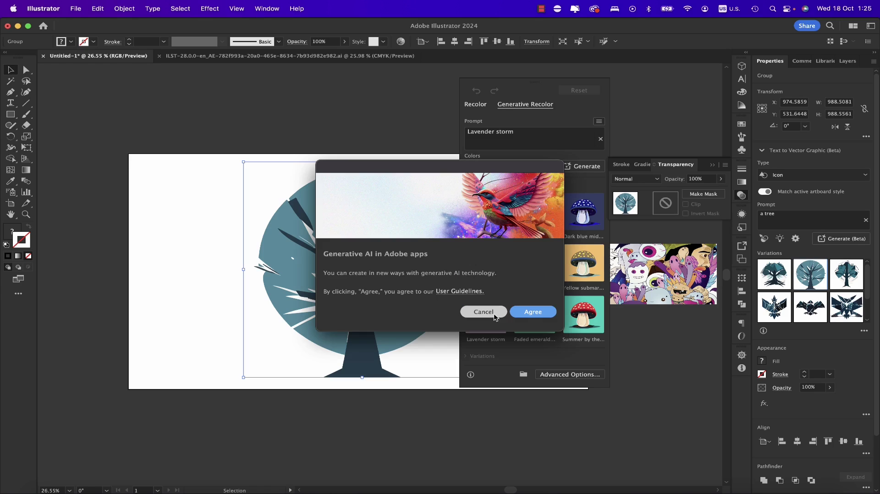
click(527, 312)
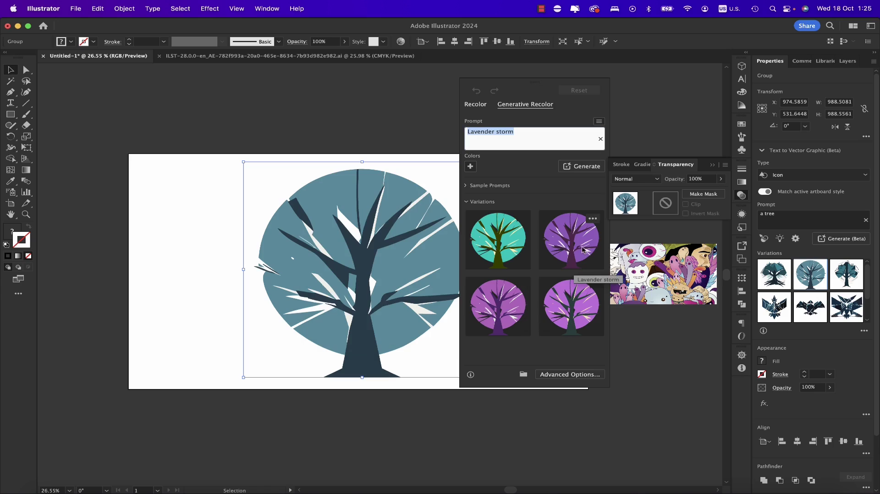
click(585, 249)
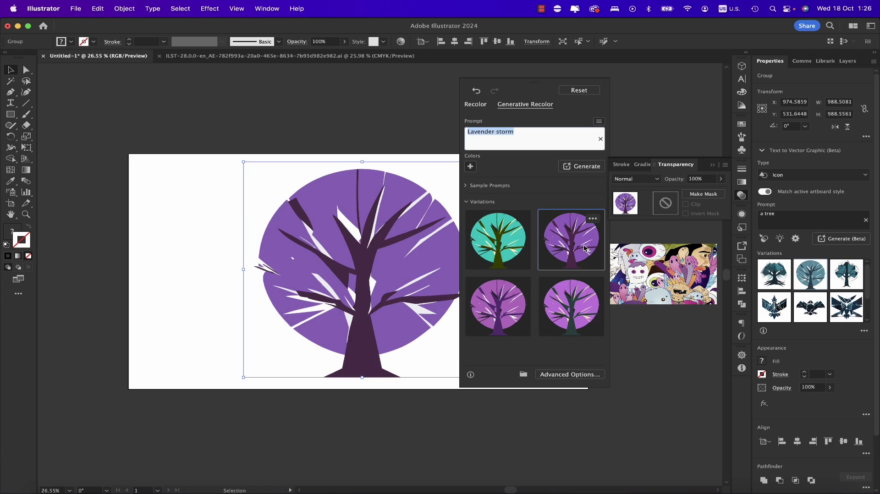
Look at the guiding colors and the advanced recolor options, select the third color row's new color, and cancel the recoloring.
click(472, 166)
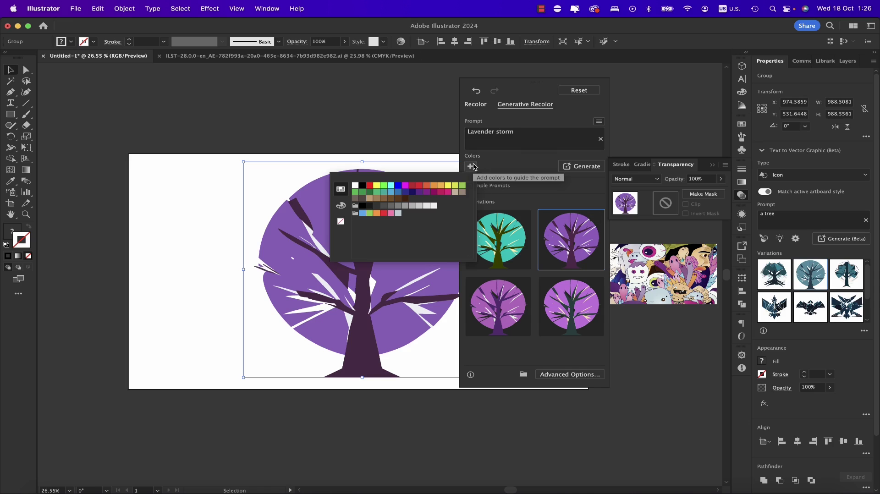
click(563, 376)
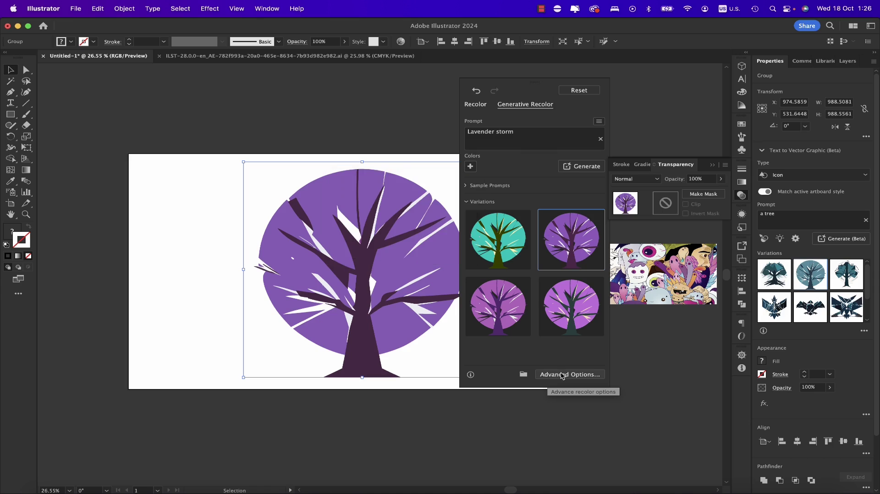
click(563, 375)
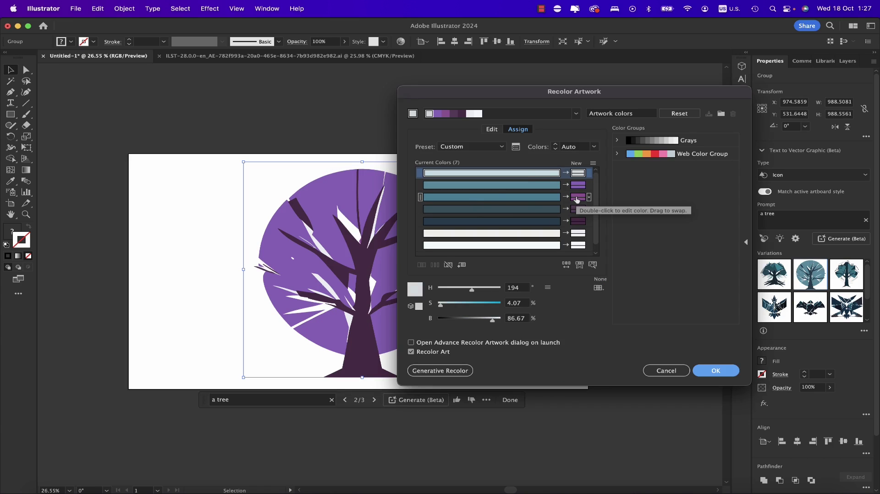
click(576, 198)
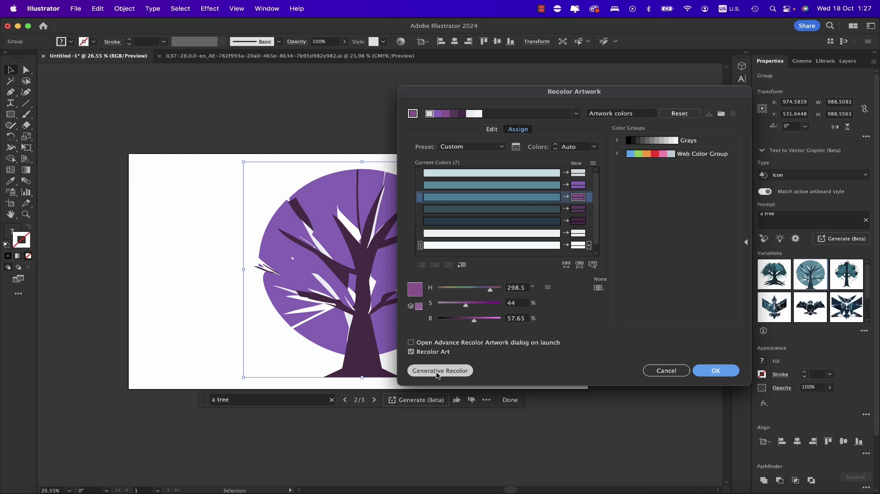
key(Escape)
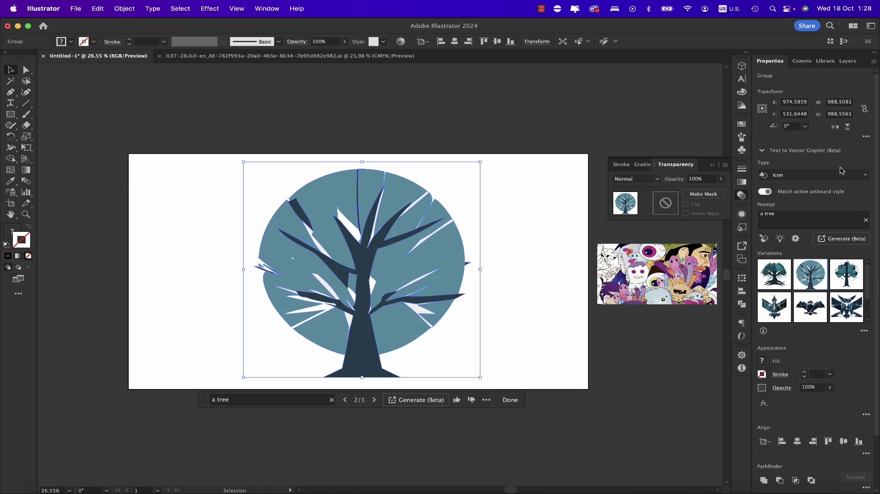
Set the vector graphic type to Pattern, generate the sample prompt "Graphic sea waves" and apply its second variation.
click(851, 176)
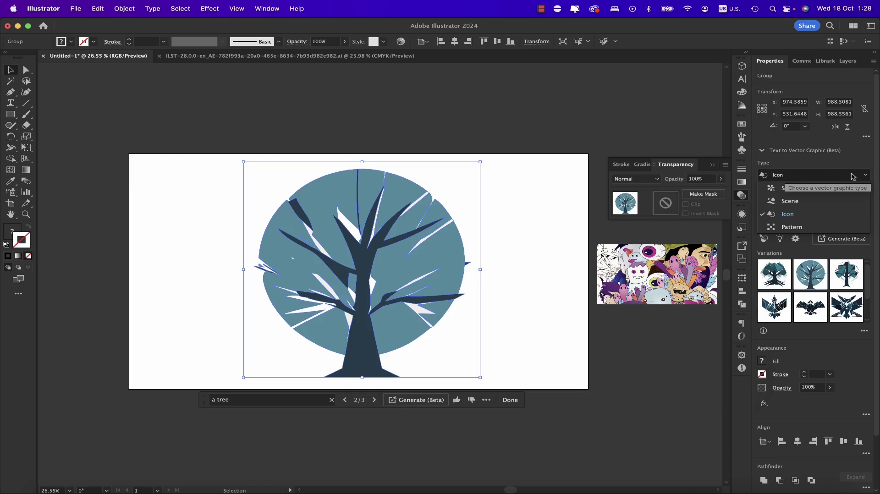
click(810, 229)
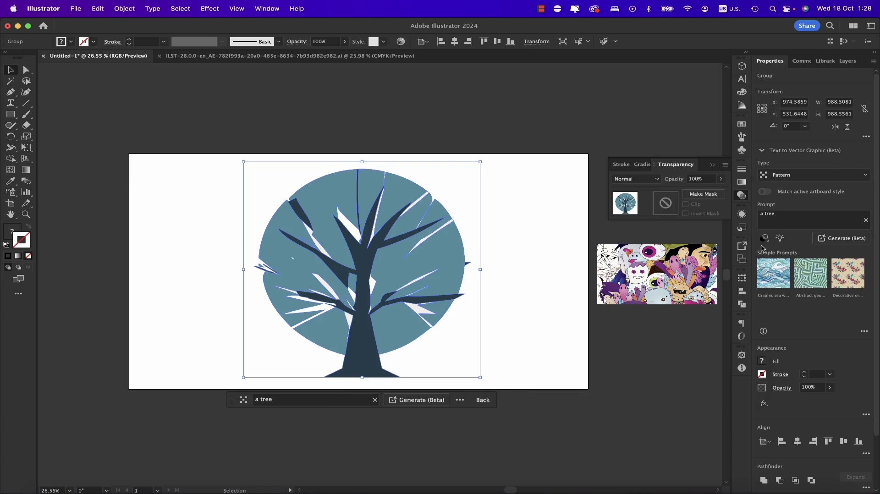
click(785, 278)
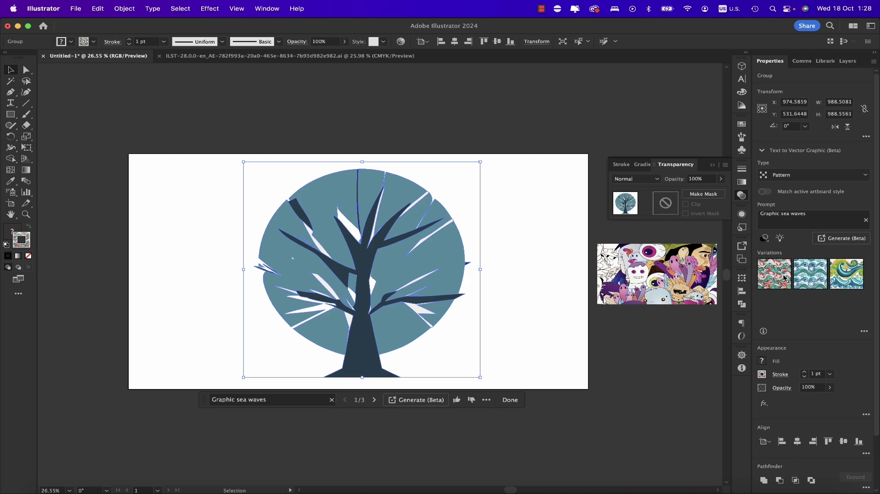
scroll(566, 265, up, 1)
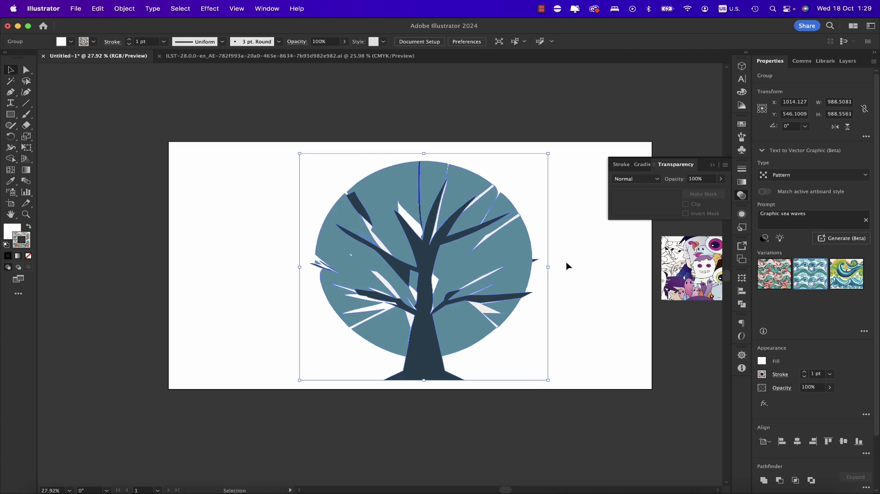
click(566, 265)
Delete the tree, draw a rectangle about 1137 by 959 px in its place and generate the Graphic sea waves pattern again.
click(489, 254)
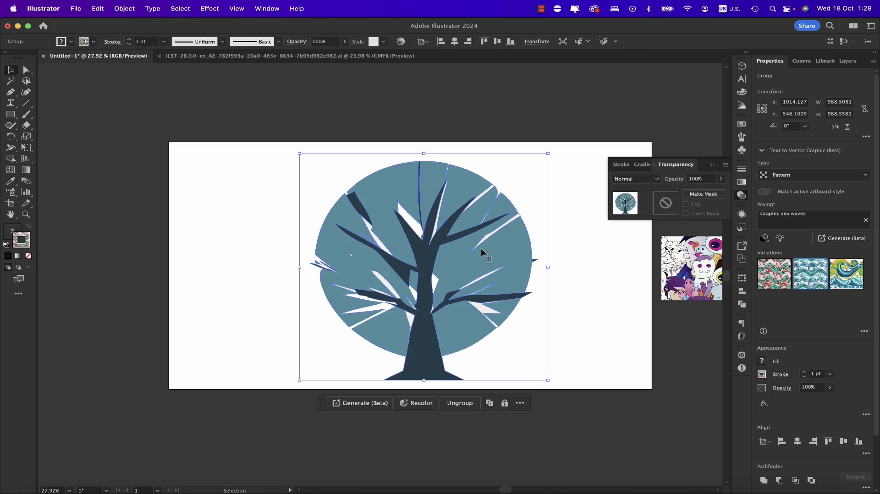
key(Delete)
click(10, 114)
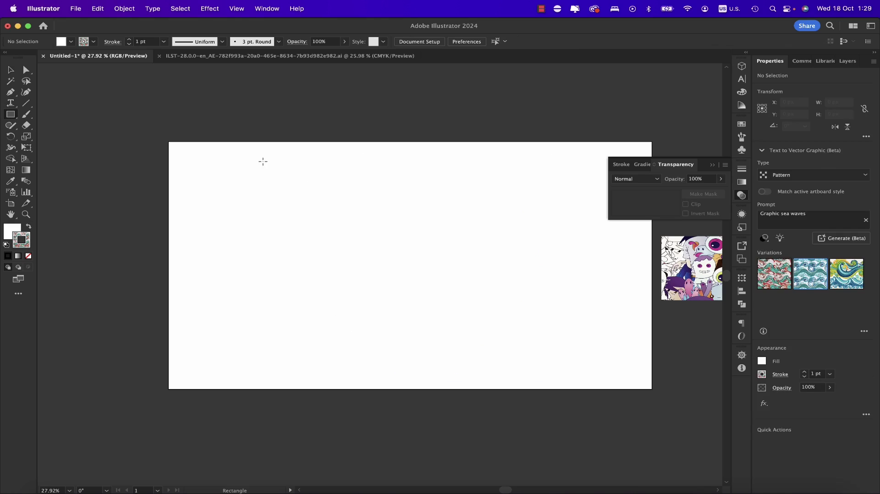
drag(268, 157, 554, 377)
click(843, 240)
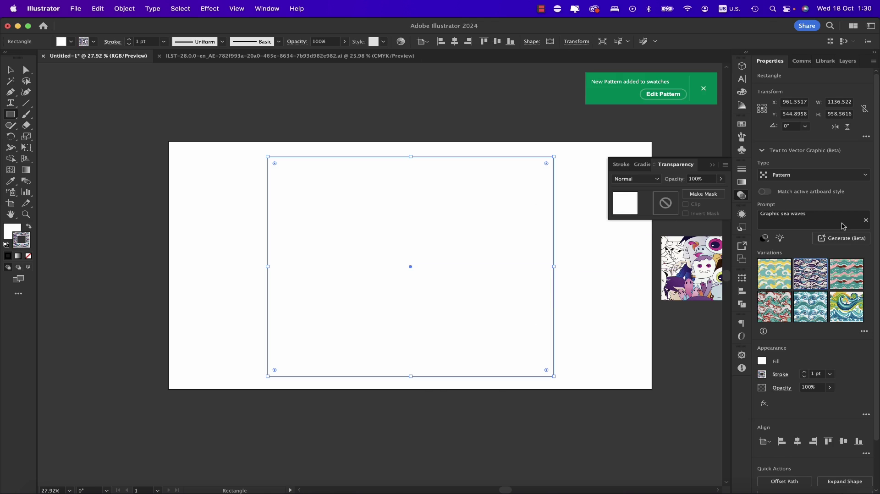
Apply the teal wave swatch Text To Pattern 2 to the rectangle's stroke and fill.
click(742, 125)
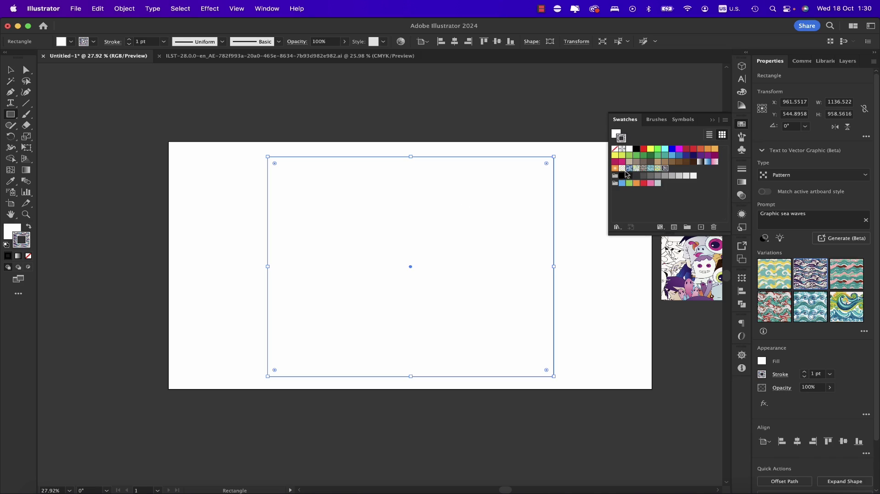
click(643, 169)
click(650, 169)
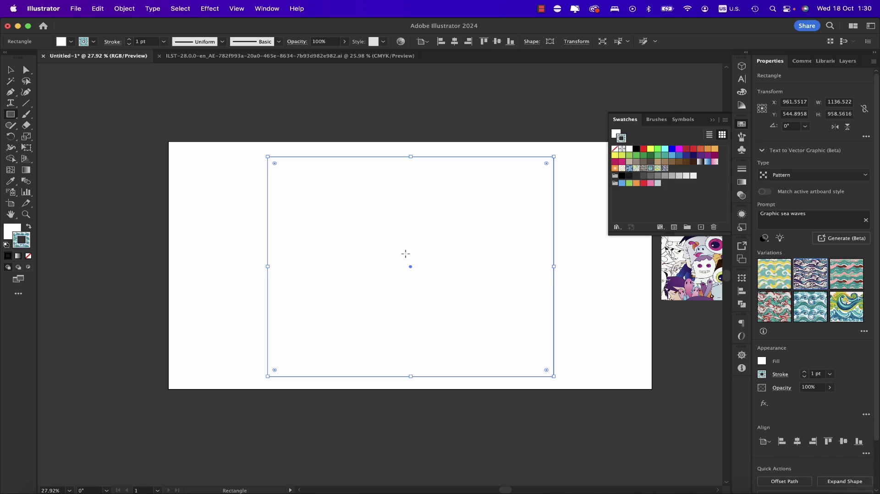
click(17, 232)
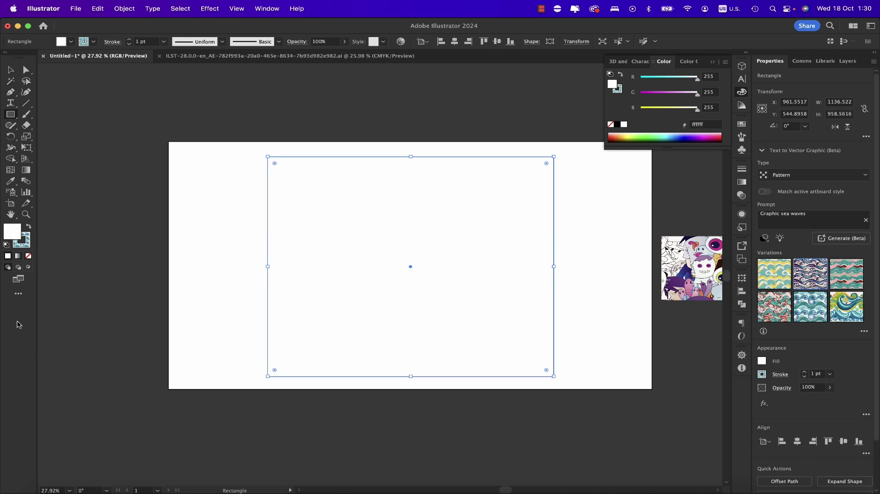
click(741, 125)
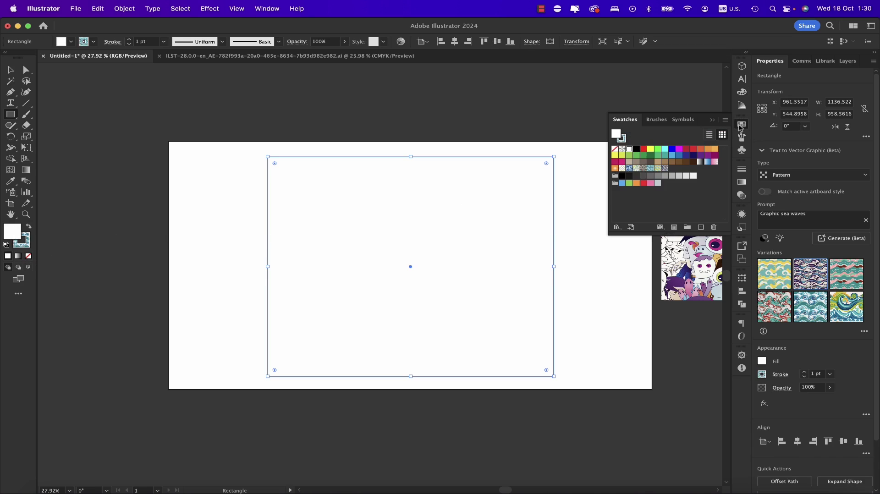
click(651, 169)
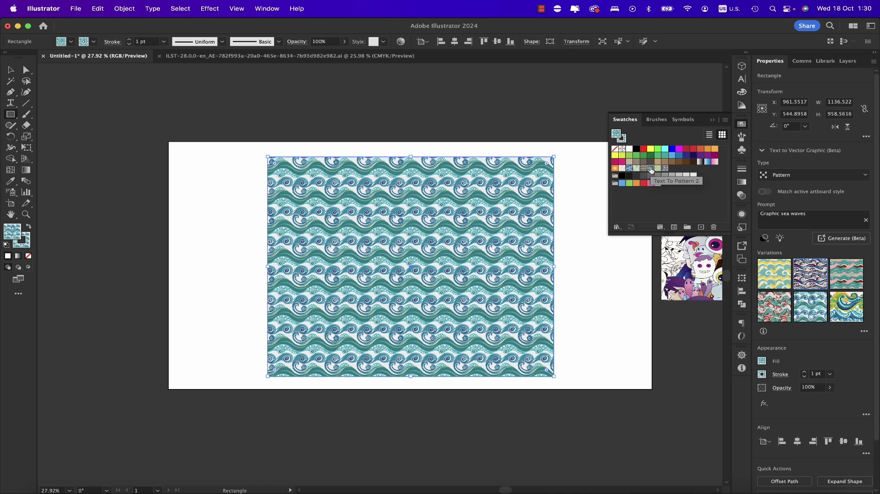
Fill the rectangle with the sixth Graphic sea waves variation and stretch its two left corners outward toward the artboard's left side.
click(845, 314)
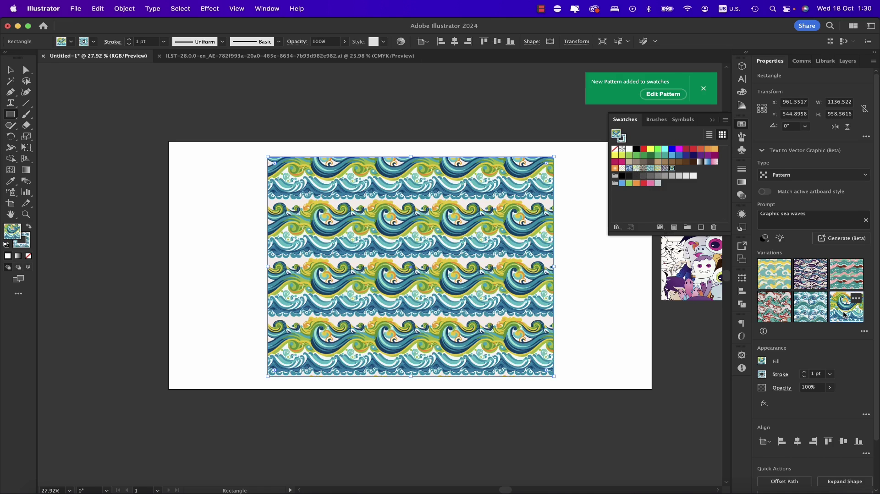
key(a)
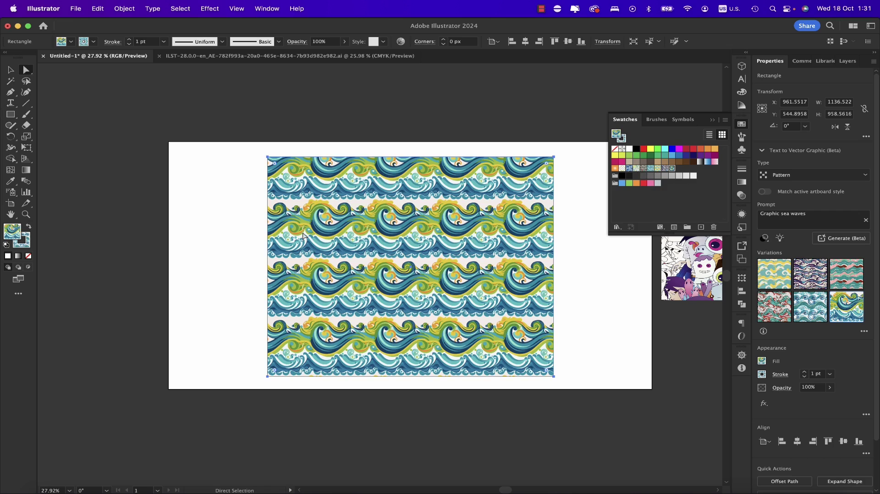
drag(266, 158, 192, 155)
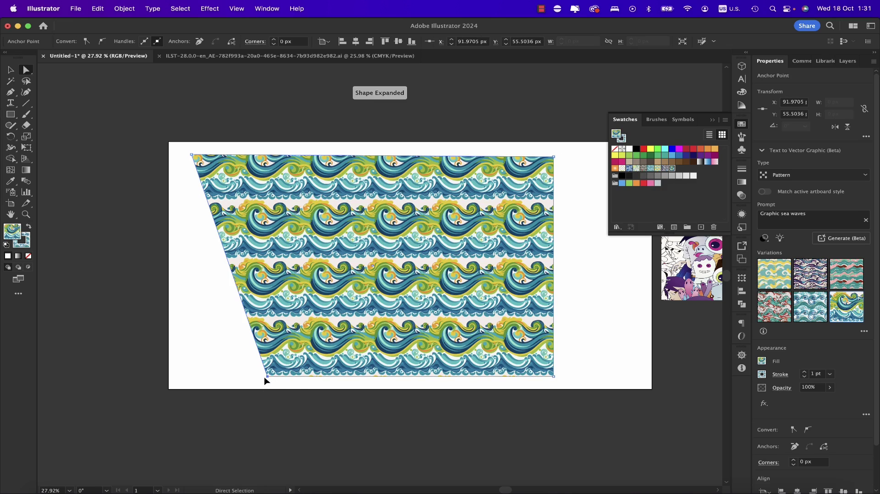
drag(268, 376, 168, 389)
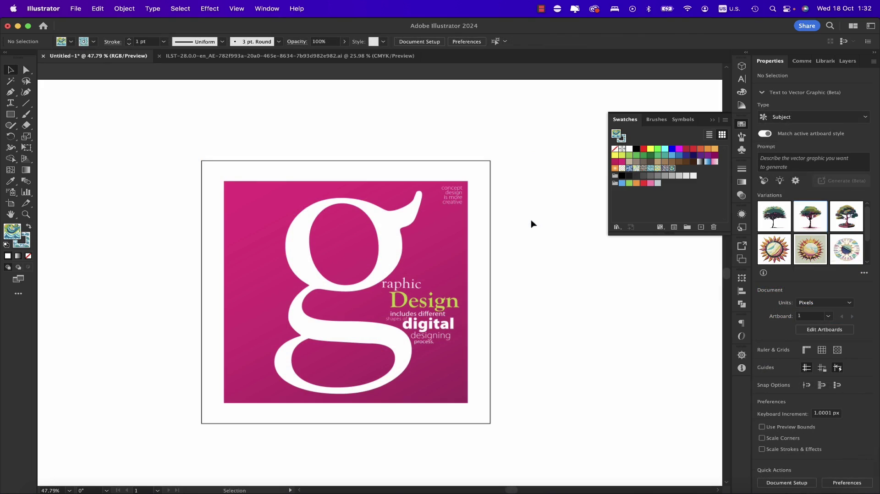
Move the typography image up to about X 1004, Y 429 px, start Retype (Beta) on it and download the text-editing component.
drag(448, 222, 444, 175)
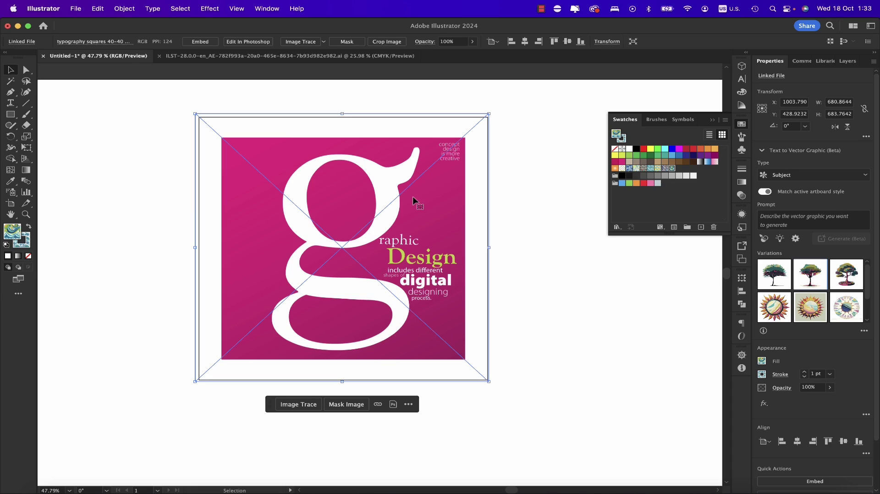
click(149, 9)
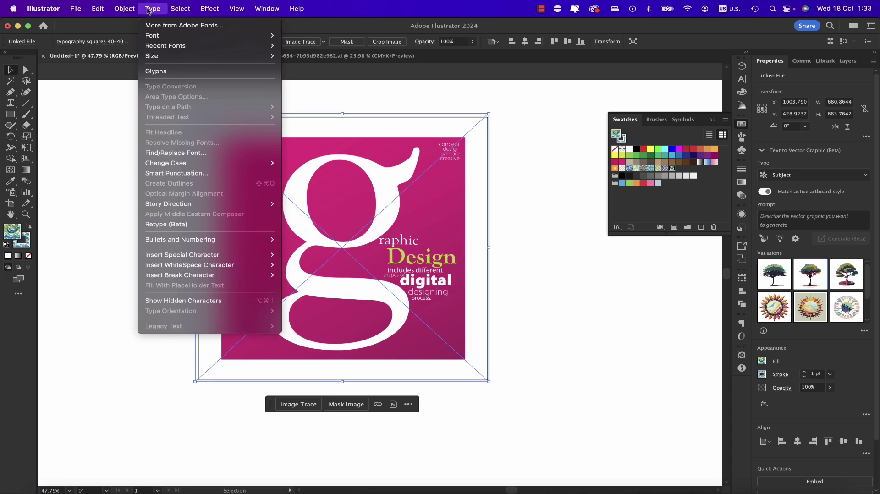
click(166, 224)
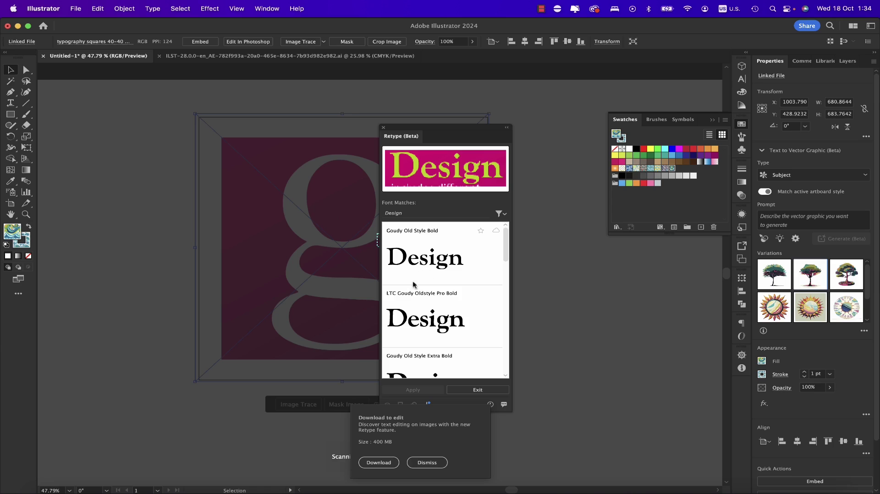
click(380, 462)
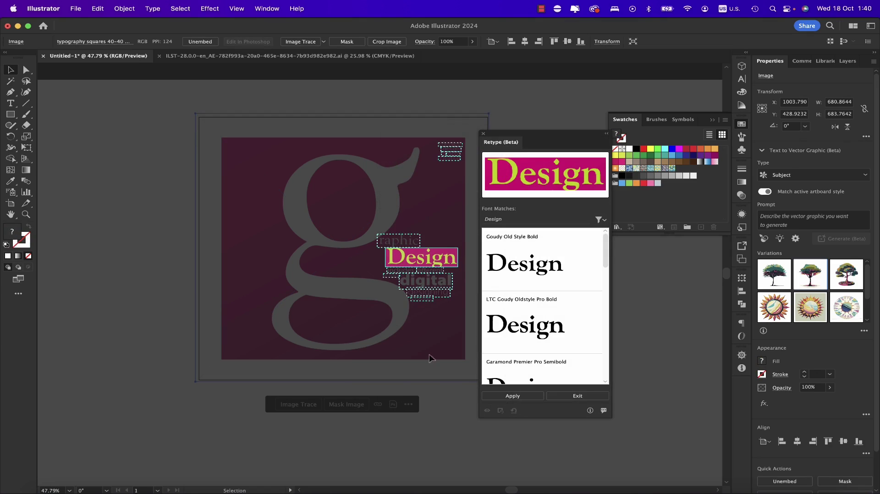
Check the font matches for "digital" and "raphic", and convert "Design" to live text in Goudy Old Style Bold, exiting Retype.
click(420, 280)
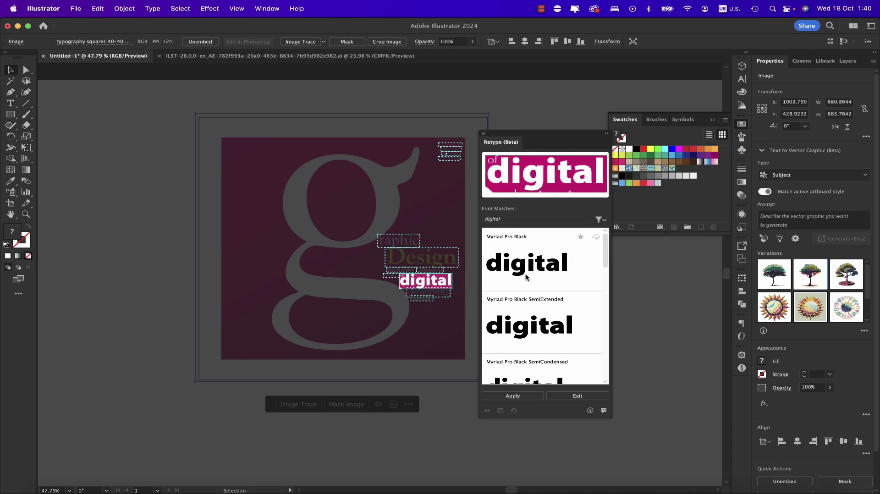
click(409, 246)
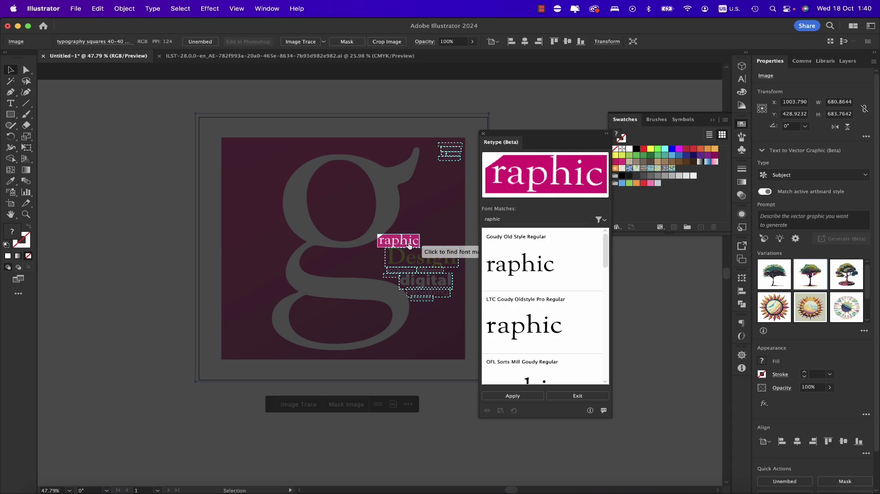
click(439, 261)
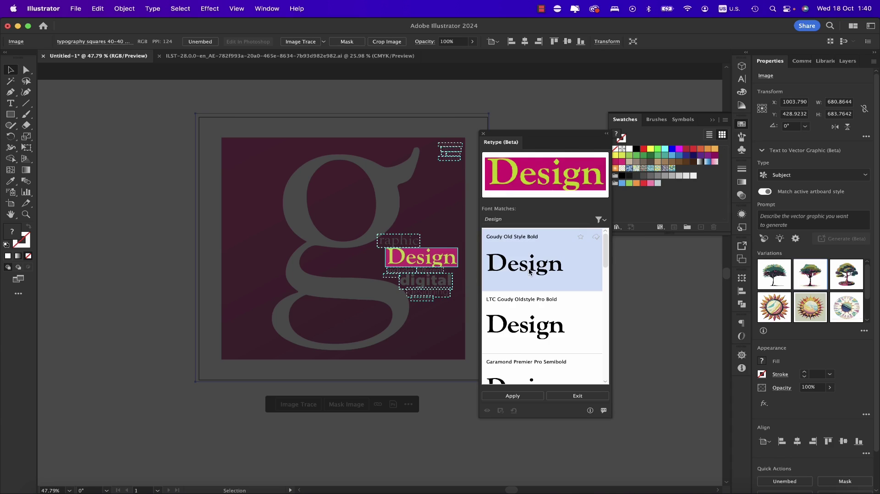
click(509, 397)
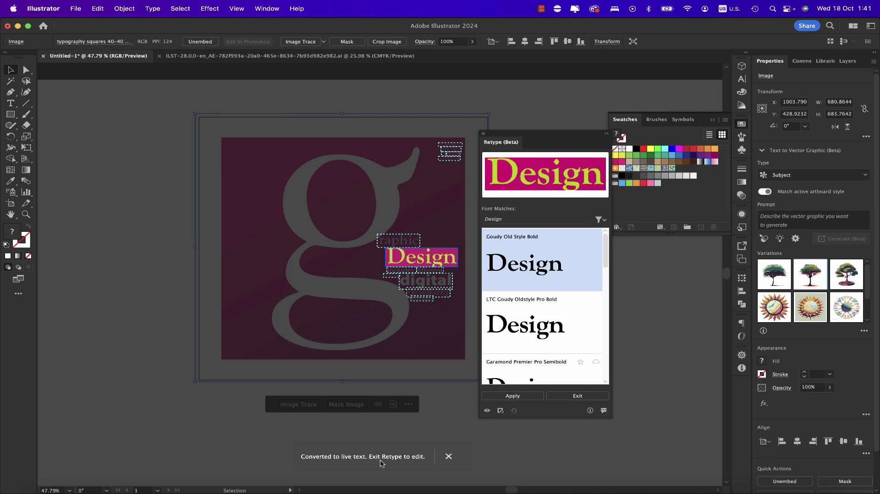
click(574, 396)
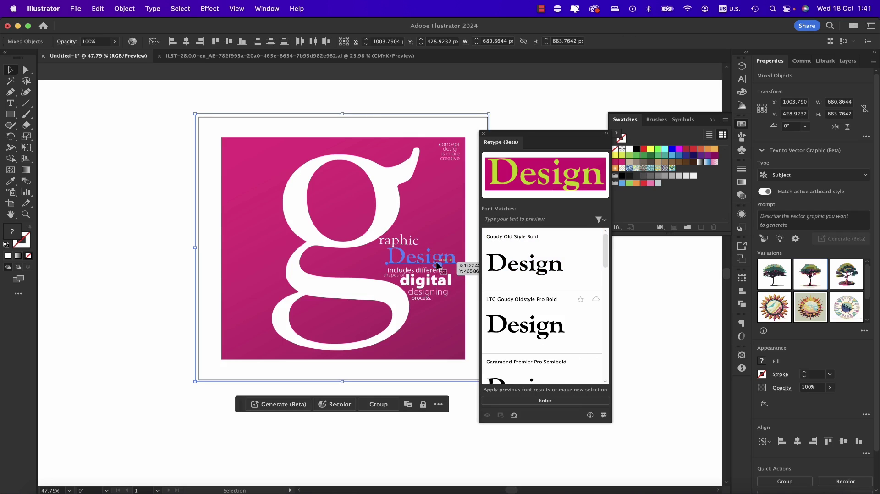
Edit the live text "Design" in the image so that it reads "Dn".
key(t)
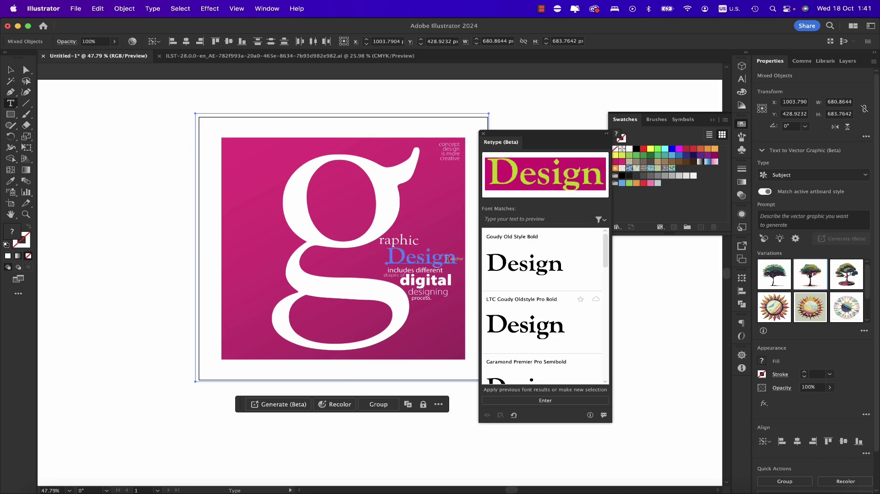
click(444, 260)
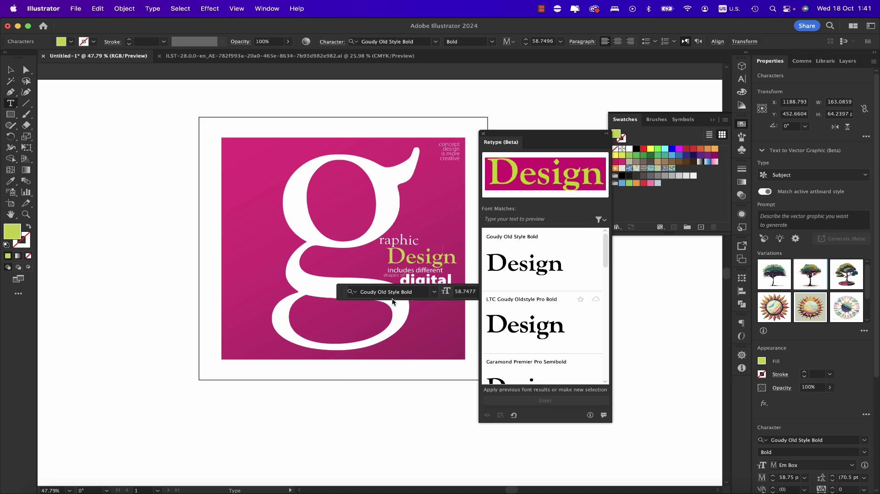
key(BackSpace)
key(BackSpace)
text(gi)
key(BackSpace)
key(BackSpace)
key(BackSpace)
key(BackSpace)
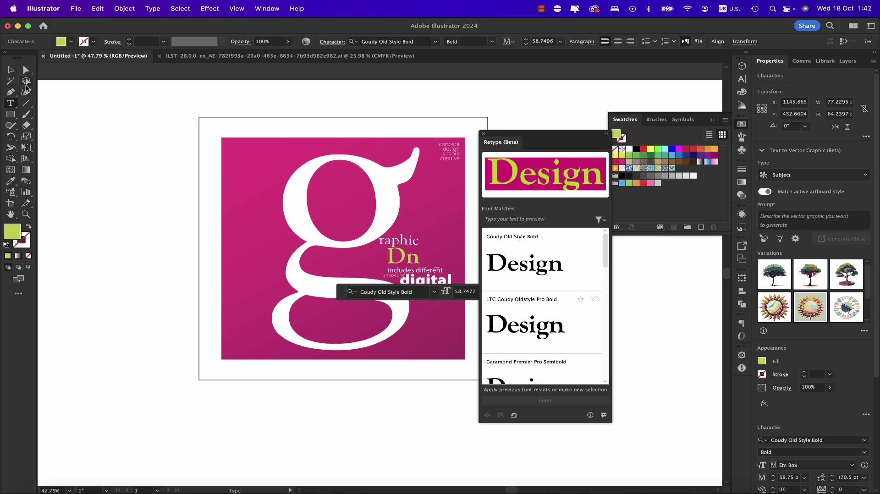
click(11, 71)
Add the text "Graphic" above the artboard's upper-left corner and scale it up to about 185 pt.
key(super+minus)
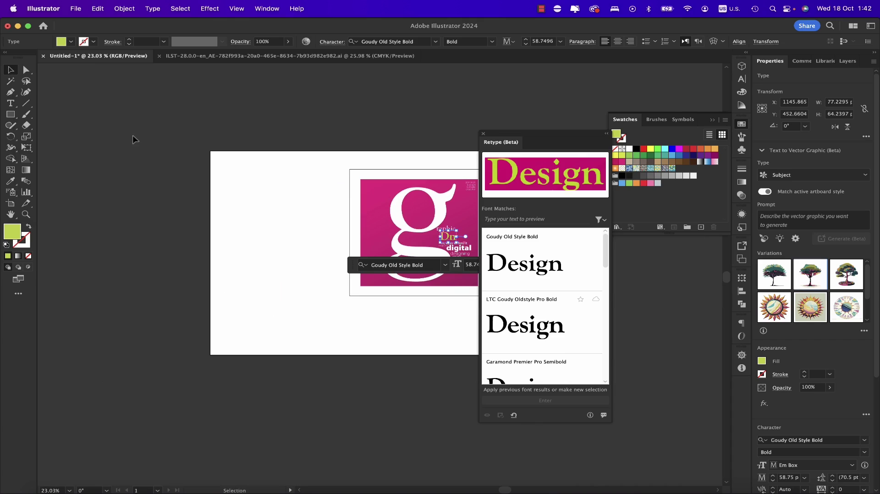
key(t)
click(176, 101)
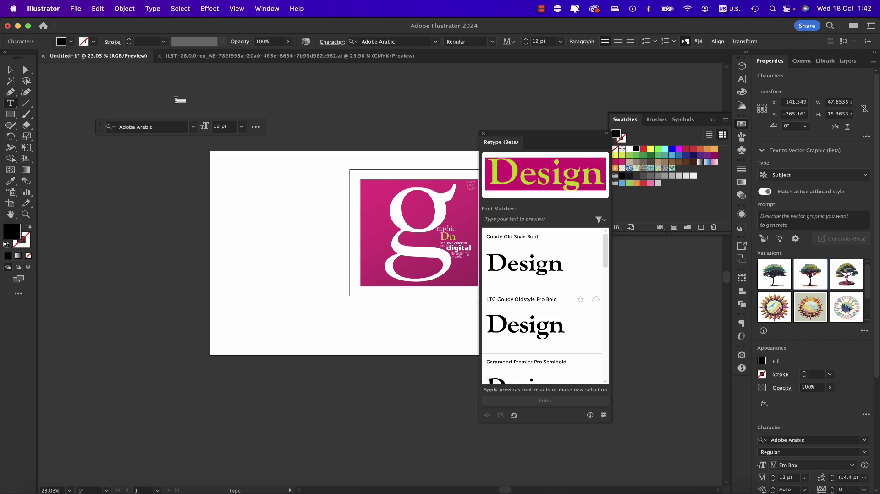
key(BackSpace)
key(Escape)
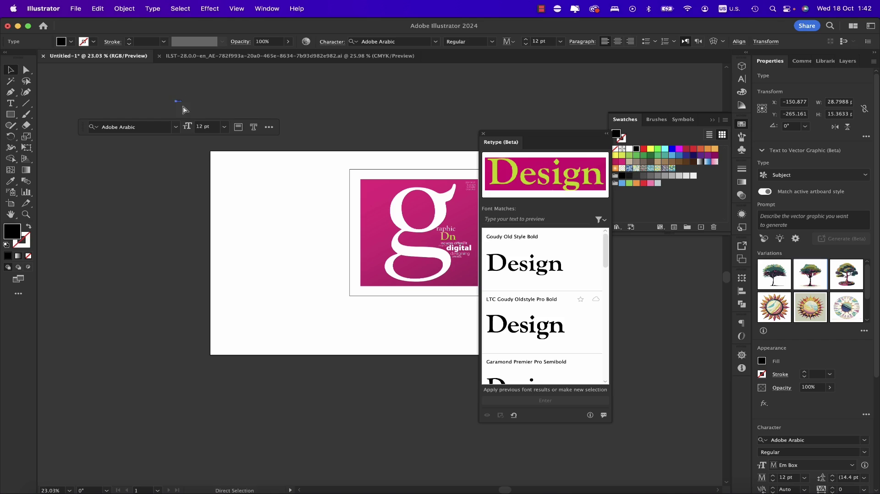
drag(183, 105, 290, 161)
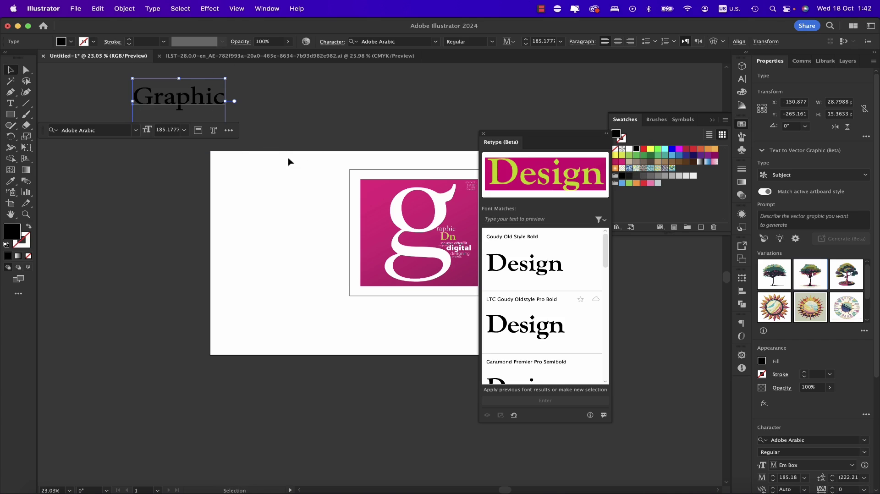
Set the "Graphic" text in the matched font Goudy Old Style Bold and fill it with the yellow-green swatch.
click(509, 261)
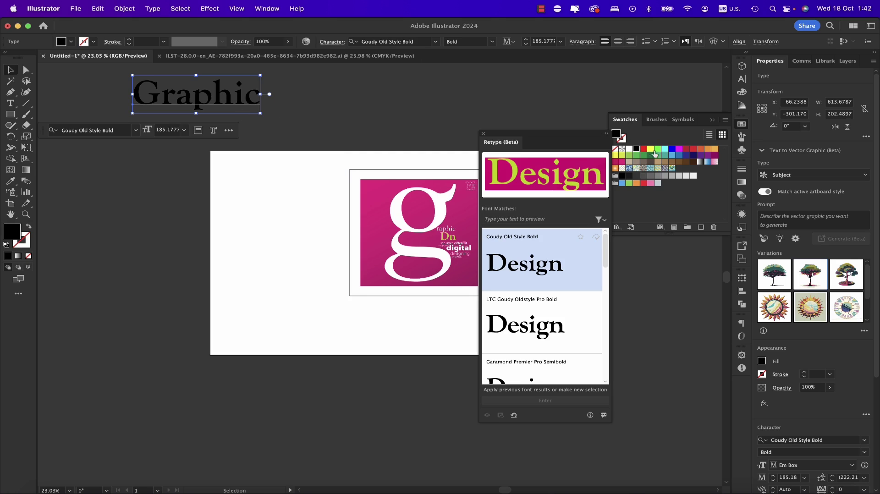
click(621, 156)
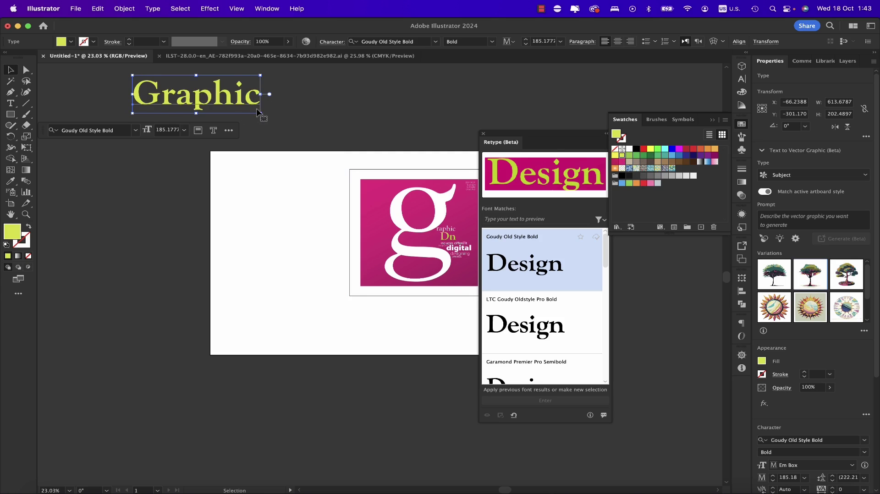
scroll(253, 108, up, 3)
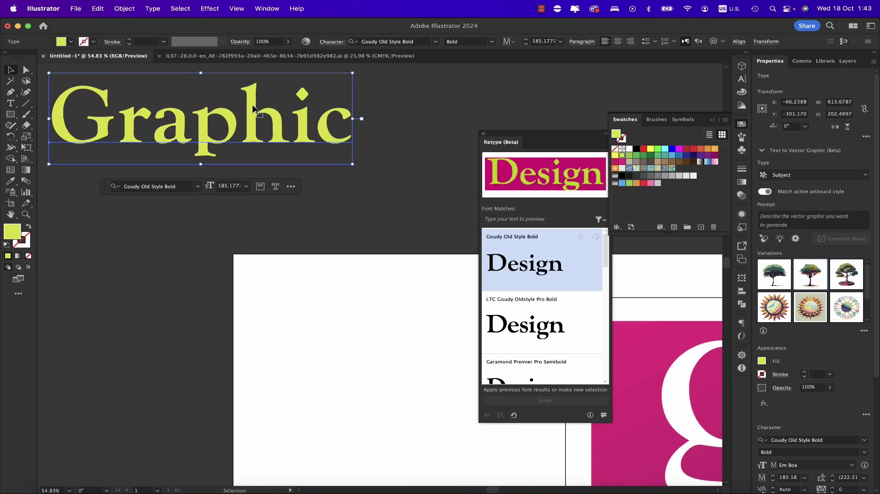
scroll(253, 108, up, 2)
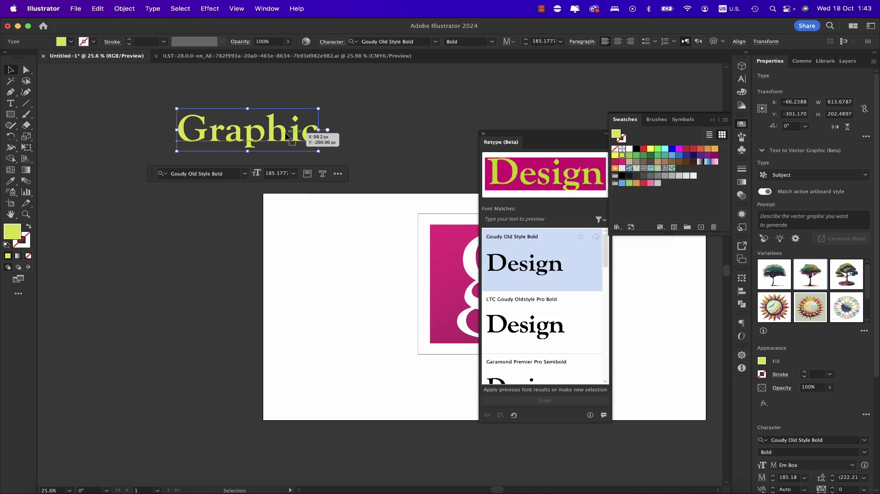
Check that the "Graphic" text is editable, and convert it to outlines.
double_click(230, 133)
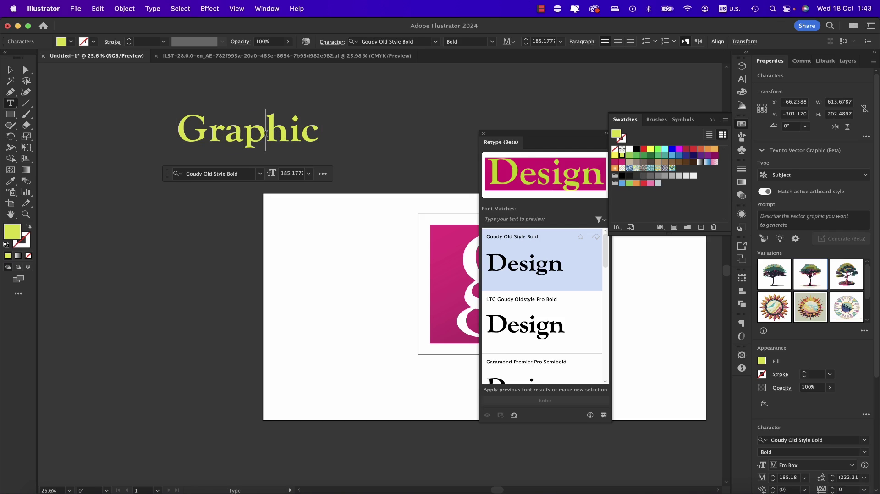
click(8, 70)
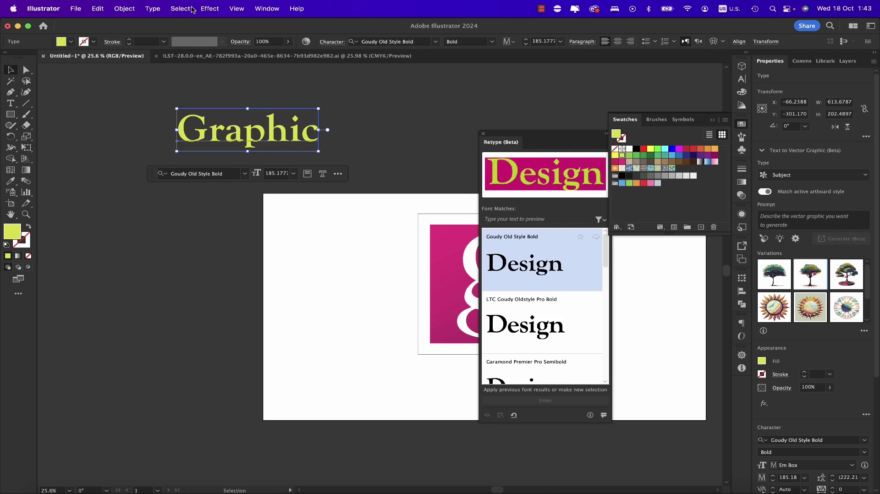
click(152, 9)
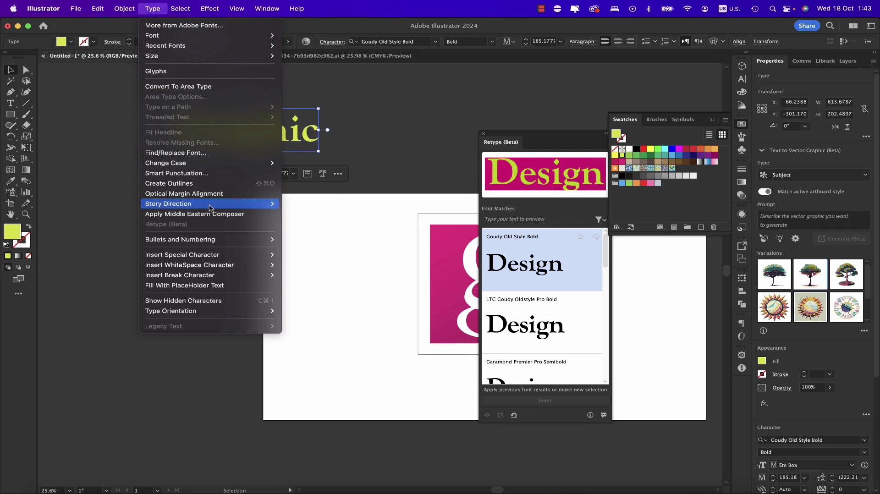
key(shift+super+o)
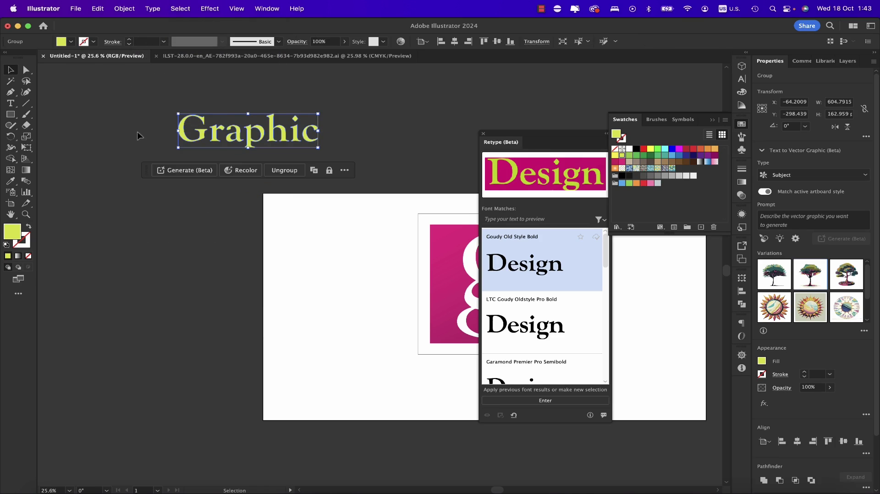
Examine the anchor points of the outlined letter G, and select the whole "Graphic" group.
key(super+equal)
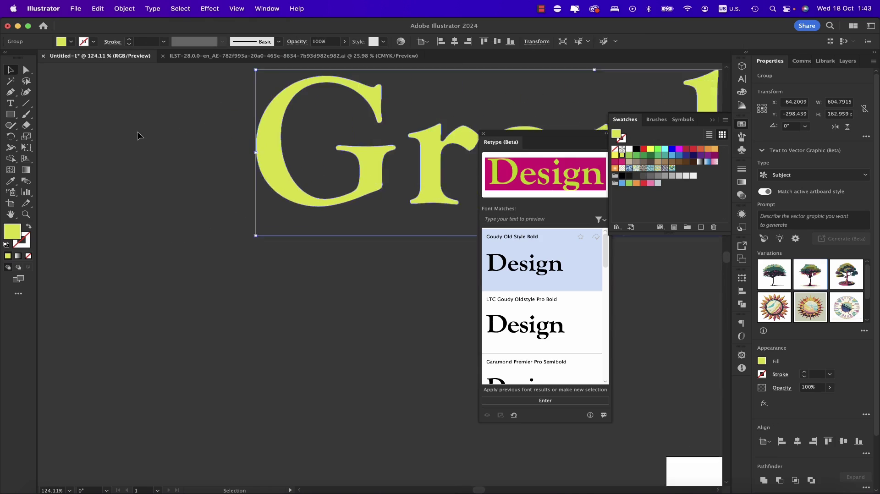
click(80, 147)
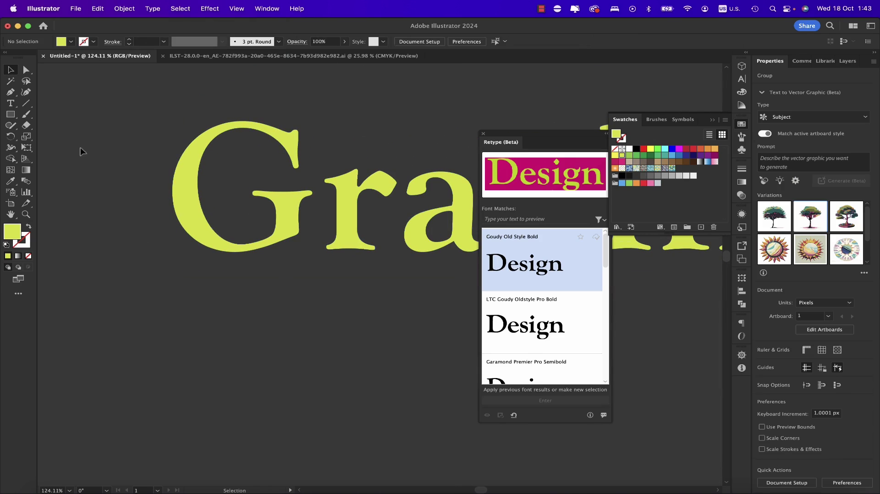
click(26, 70)
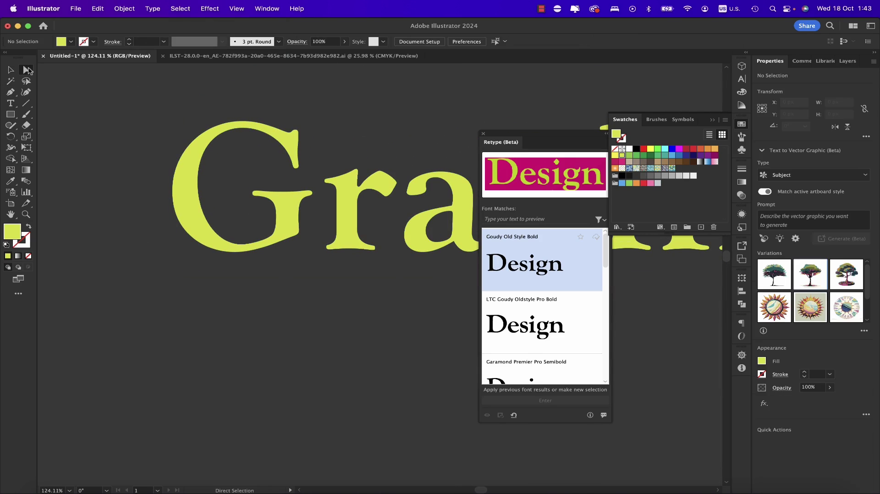
click(213, 142)
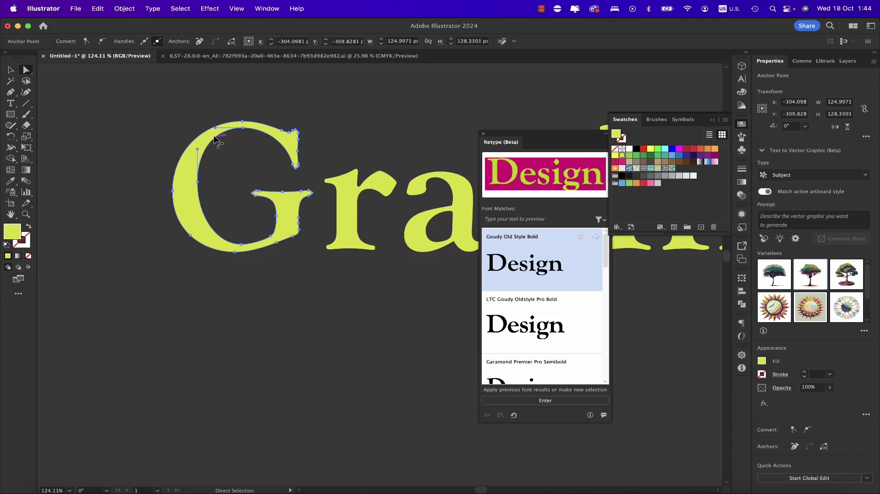
scroll(213, 136, down, 6)
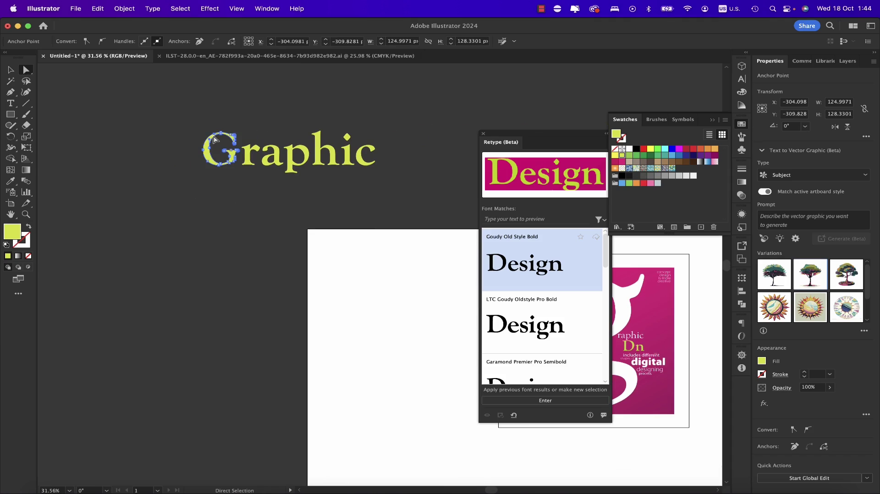
click(11, 69)
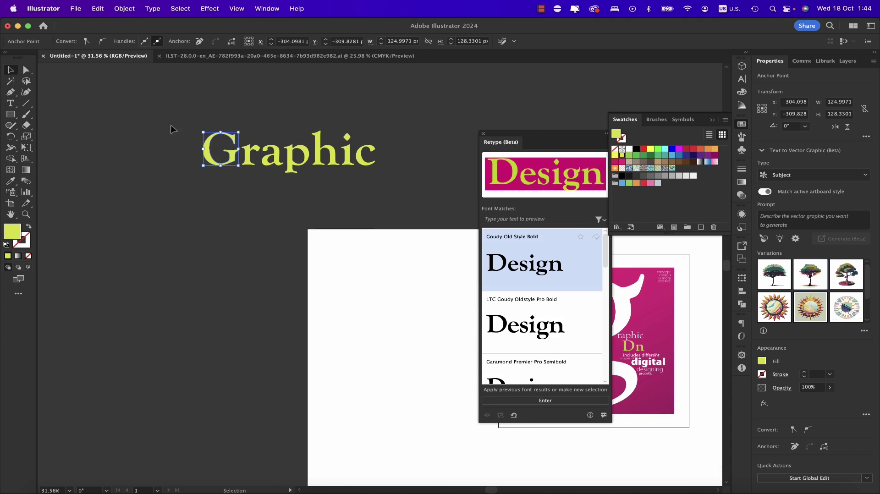
drag(178, 103, 402, 199)
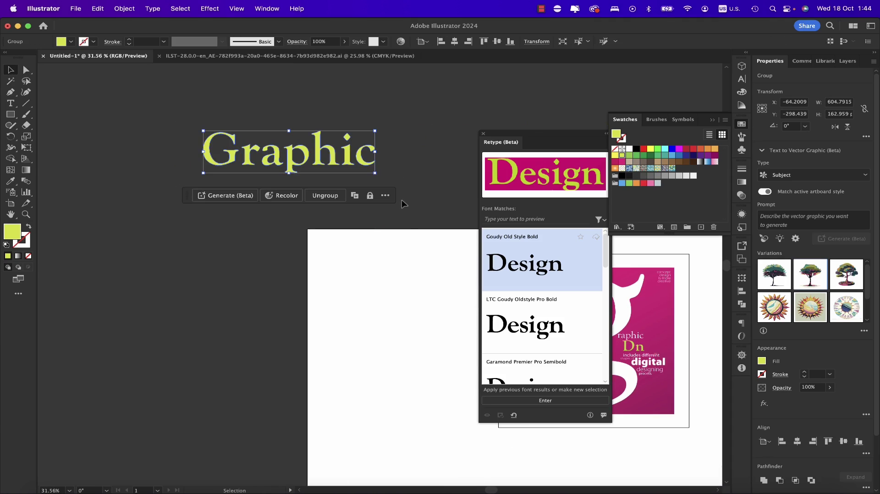
Match the outlined "Graphic" lettering with Retype and apply Goudy Old Style Bold to convert it to live text.
click(152, 9)
click(199, 227)
click(542, 267)
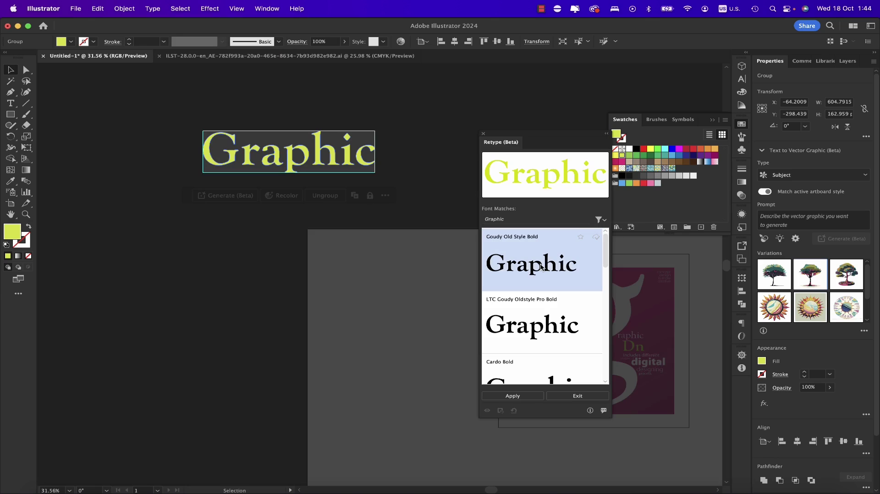
click(512, 396)
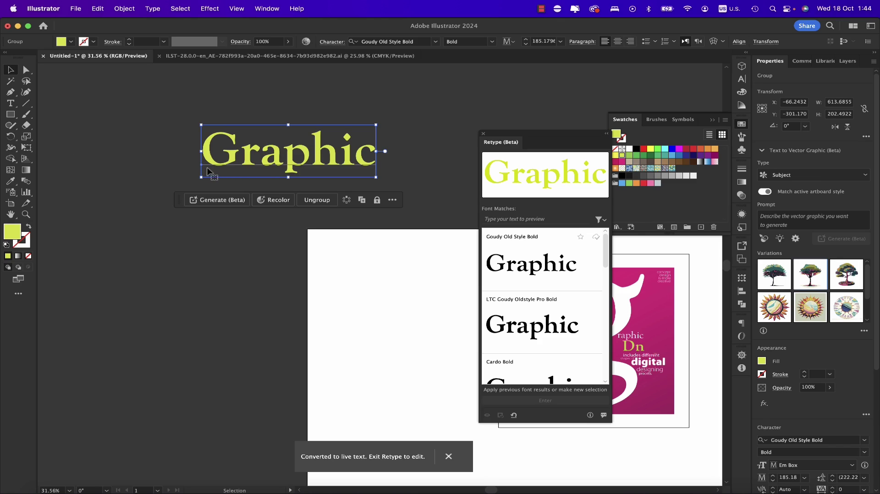
Replace the letter "G" in the "Graphic" live text with "O".
click(13, 105)
click(243, 155)
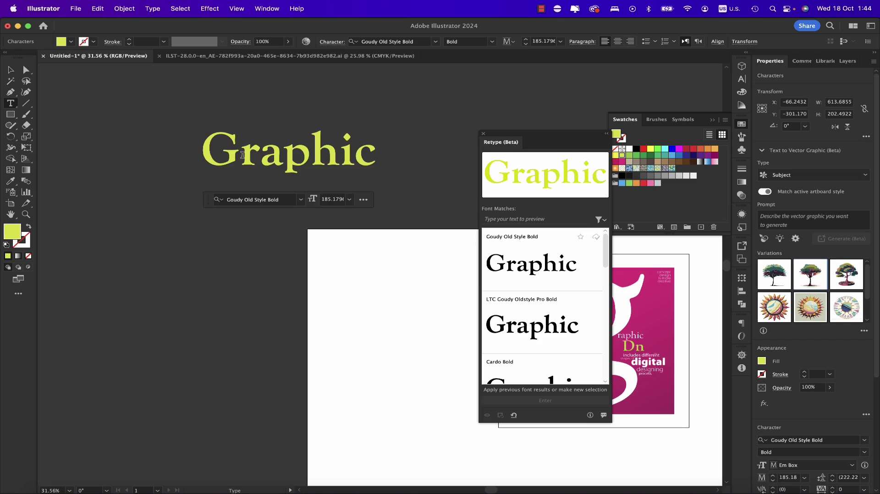
drag(242, 155, 212, 153)
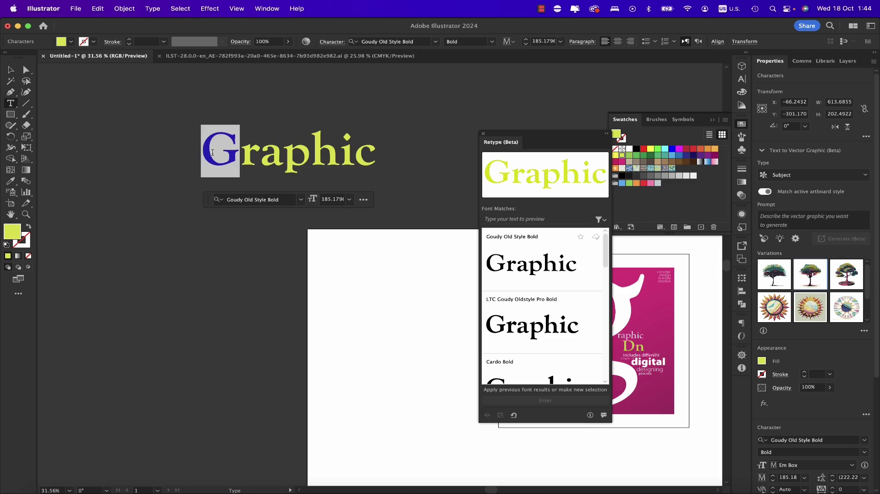
key(BackSpace)
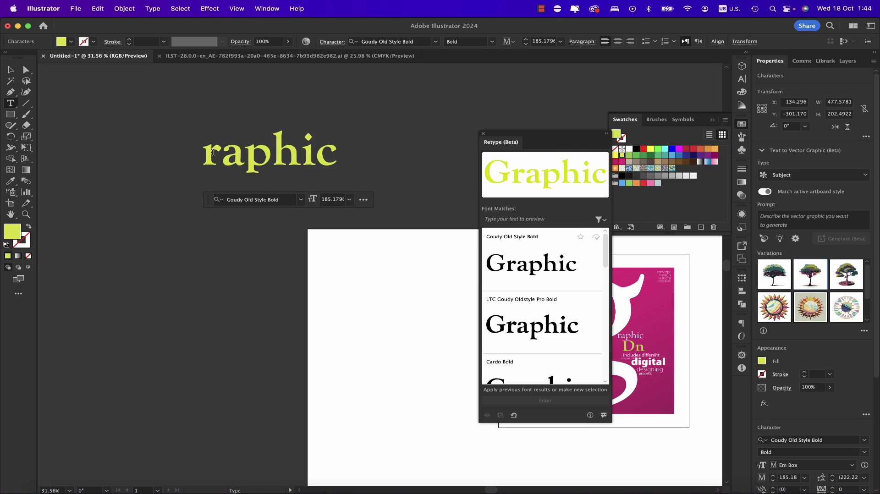
text(O)
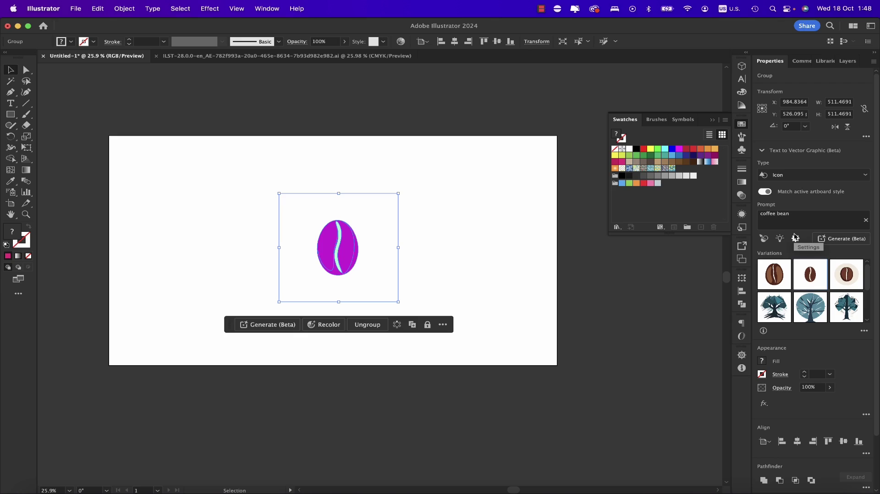
Select the purple coffee bean group, start making a mockup from it, and install the Mockup (Beta) feature.
click(401, 42)
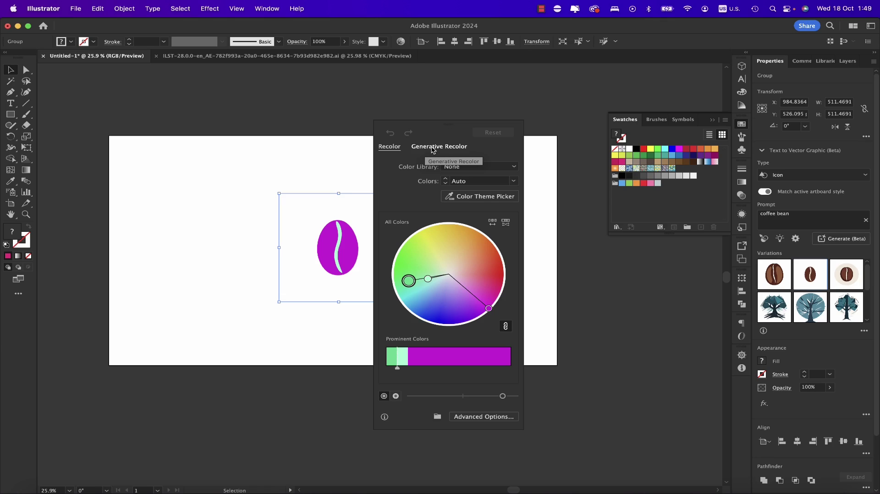
click(338, 164)
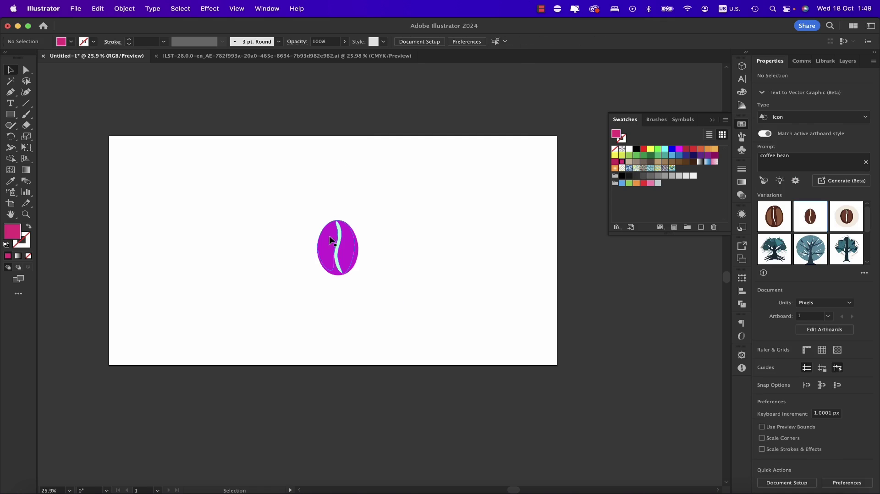
click(124, 9)
mouse_move(140, 348)
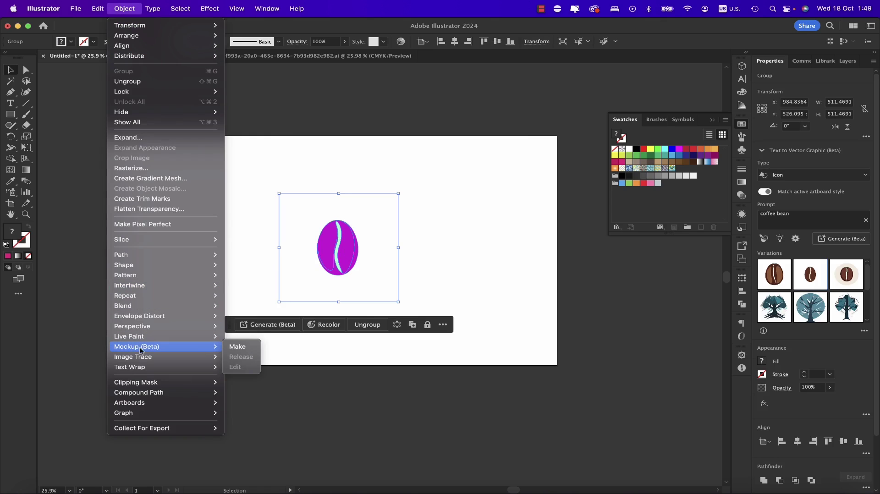
click(241, 349)
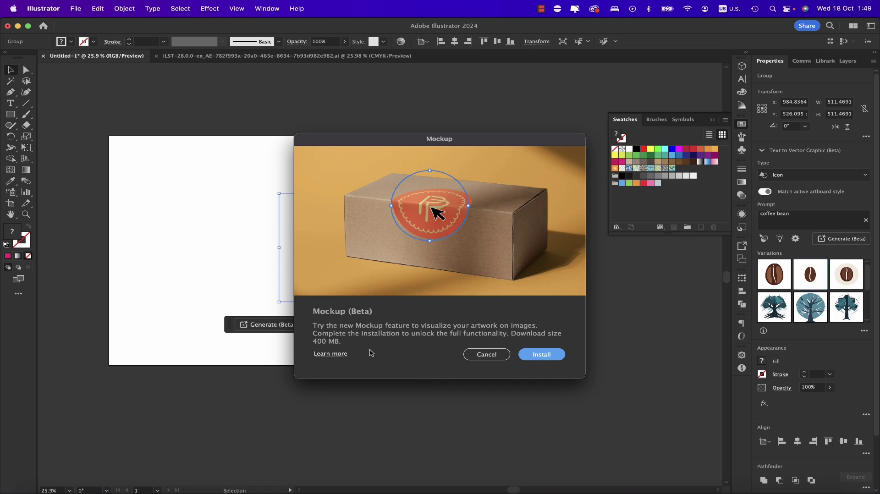
click(542, 357)
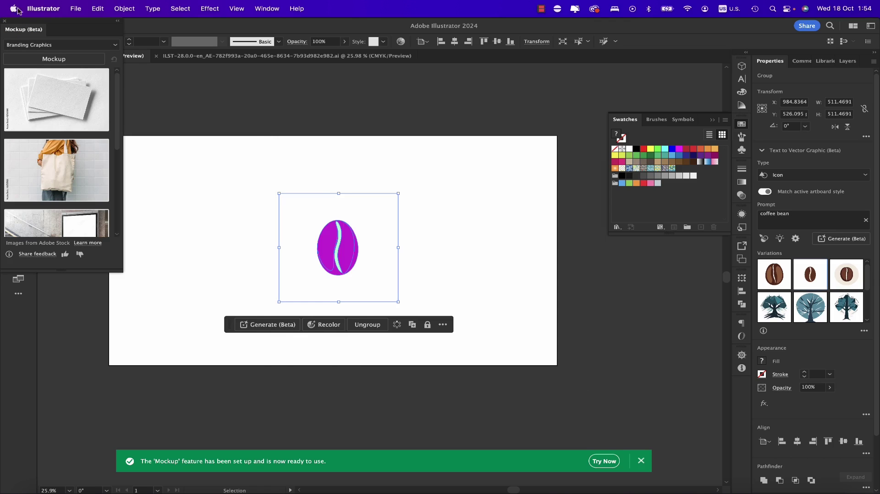
Apply the coffee bean to the Branding Graphics mockups and look through their previews.
drag(28, 23, 119, 83)
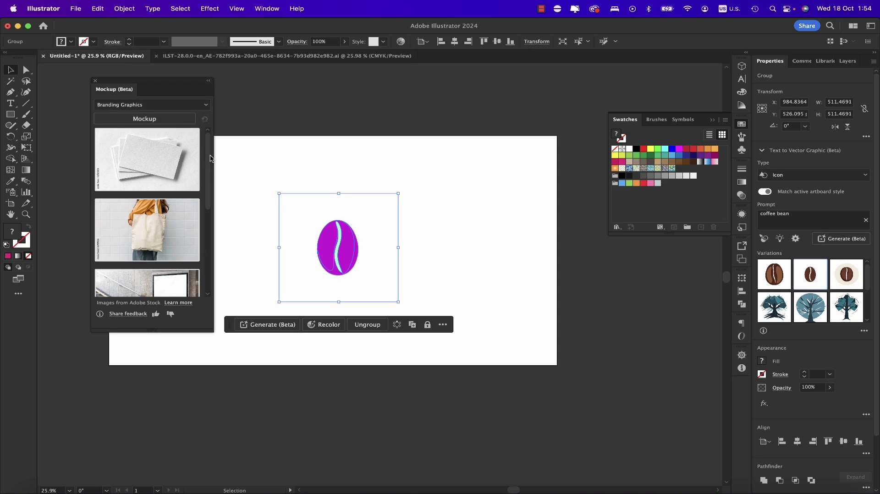
drag(210, 159, 213, 299)
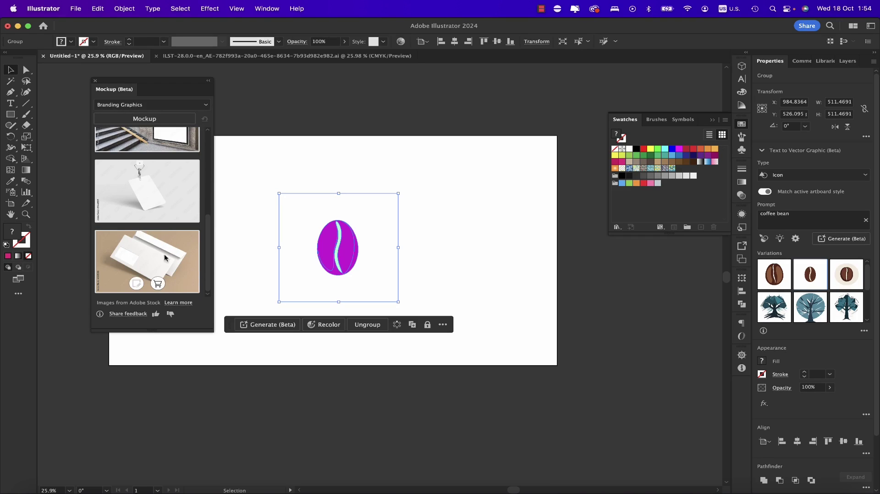
click(160, 122)
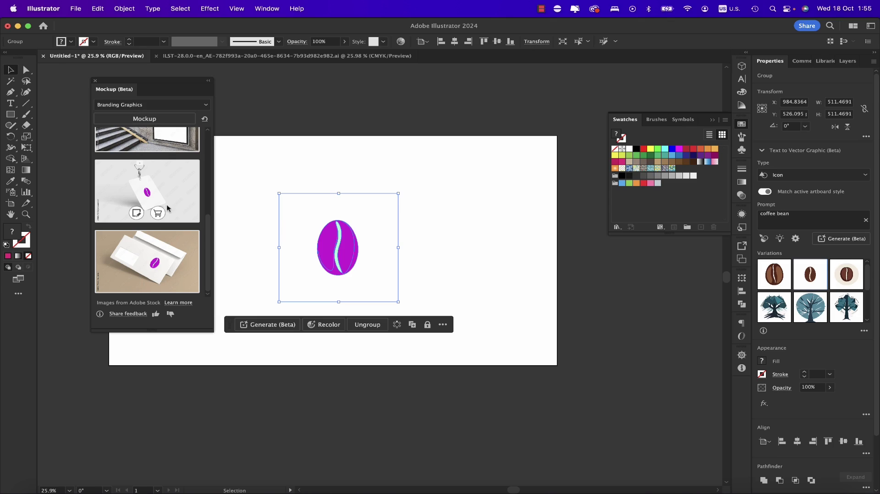
scroll(187, 211, up, 5)
scroll(186, 211, up, 2)
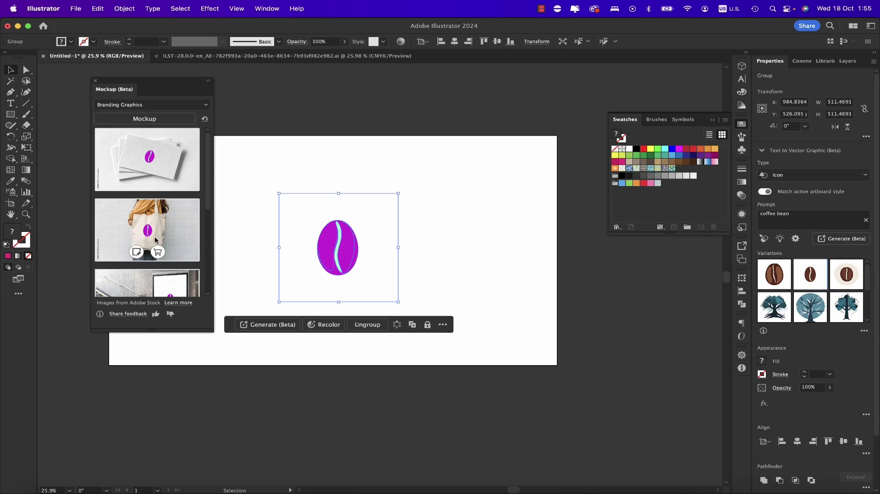
scroll(155, 236, down, 5)
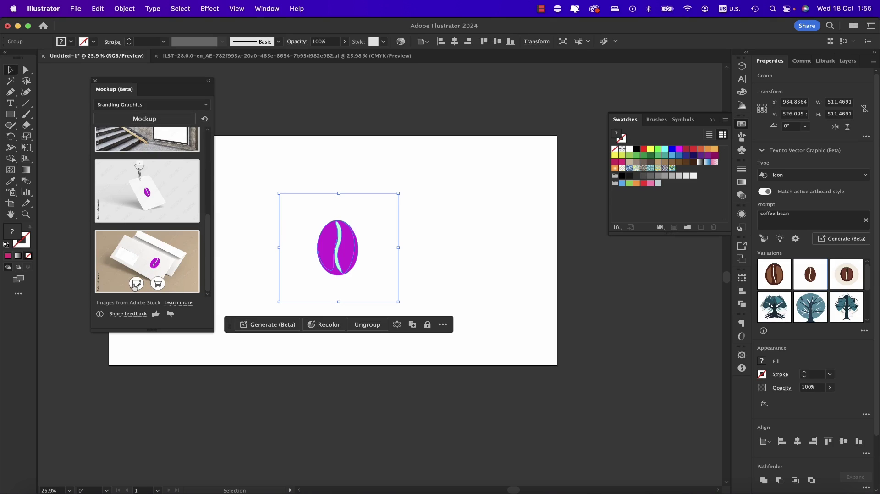
Place the tote bag mockup on the artboard and move its coffee bean to the bag's lower-left corner.
scroll(155, 229, up, 3)
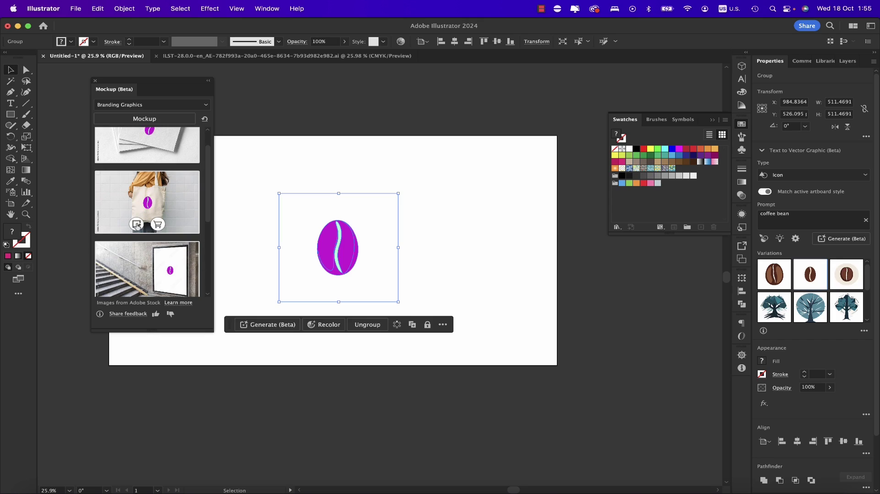
click(137, 224)
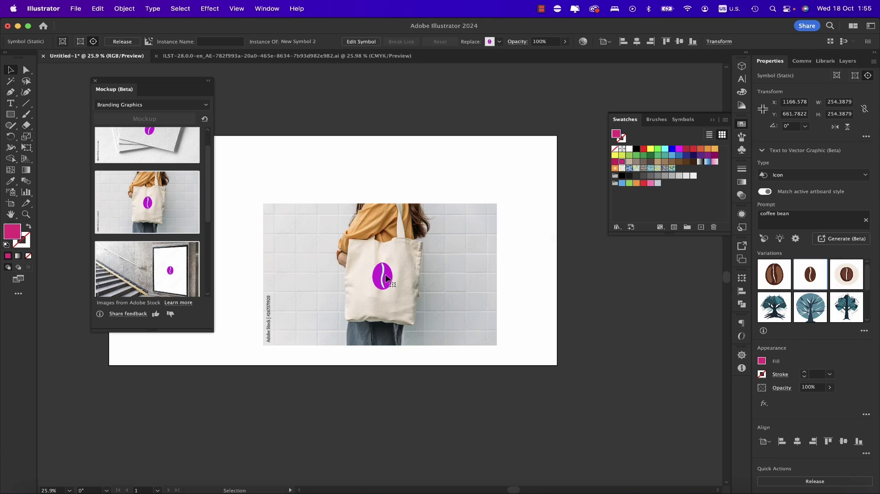
drag(379, 265, 353, 319)
Set the tote bag's coffee bean to 72% opacity and reposition it at the upper middle of the bag.
click(565, 41)
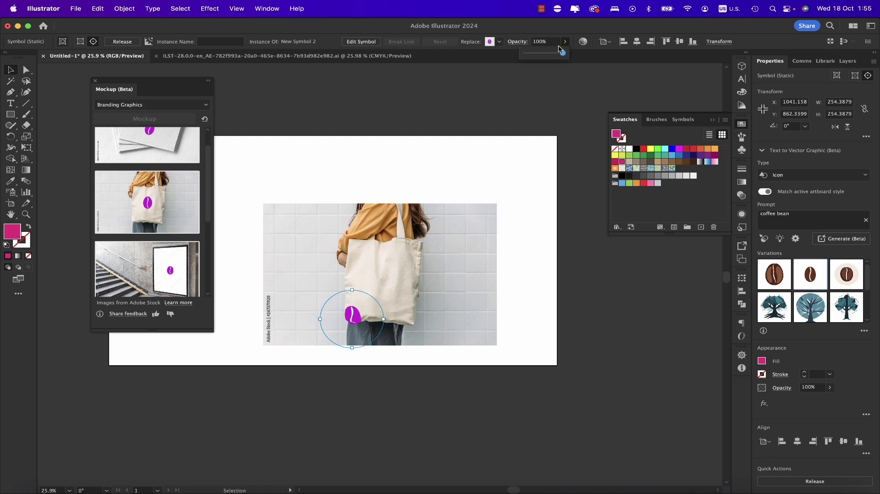
drag(555, 54, 553, 54)
drag(355, 311, 370, 224)
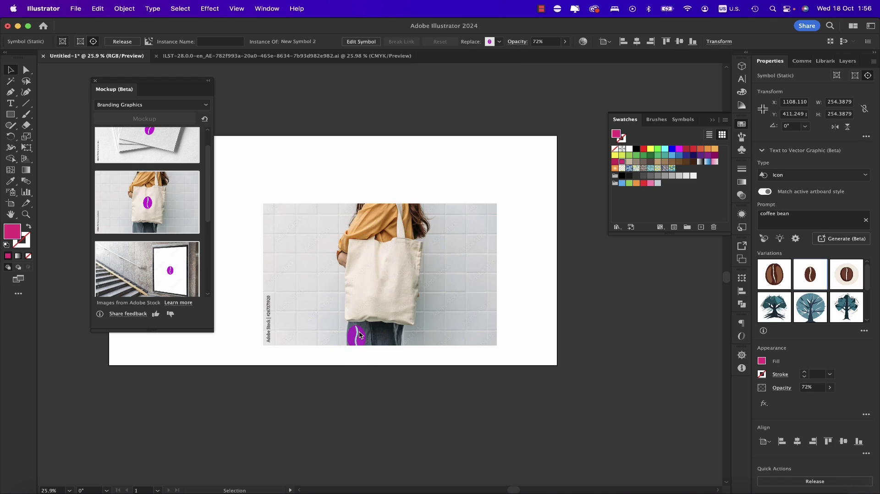
click(360, 336)
drag(360, 335, 383, 261)
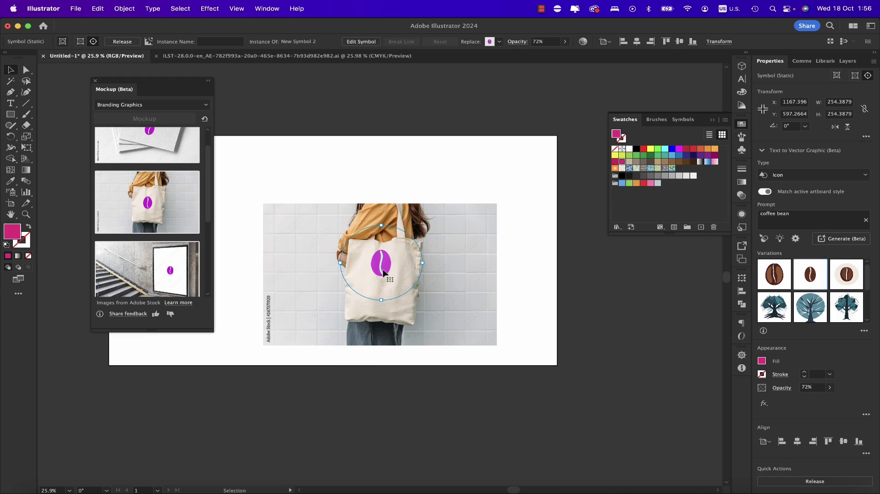
Switch the mockups to the Packaging category and place the brown paper pouch mockup on the artboard.
click(204, 108)
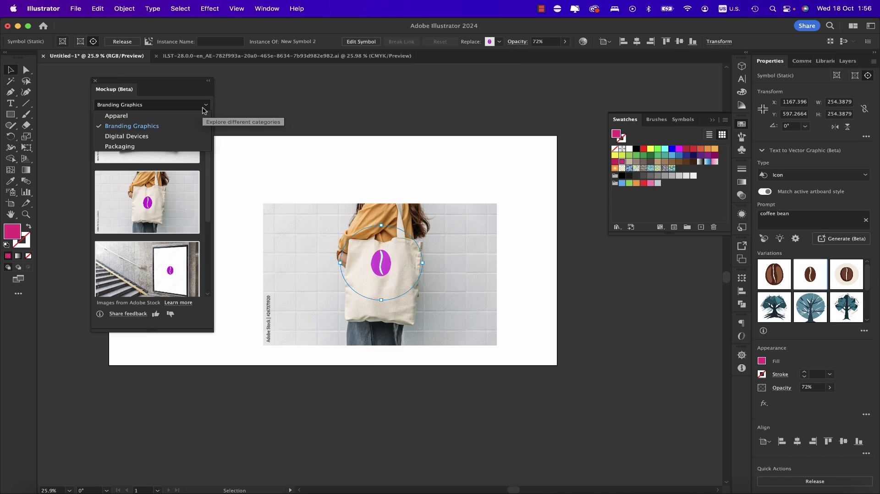
click(160, 146)
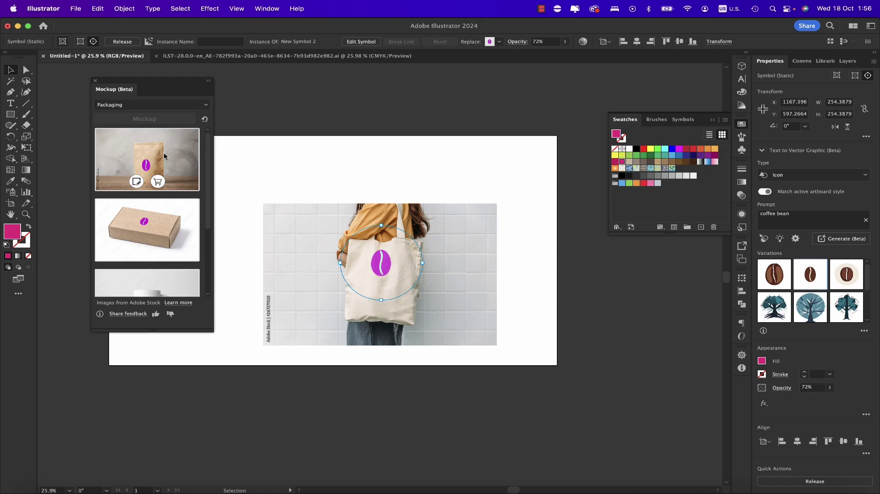
click(135, 183)
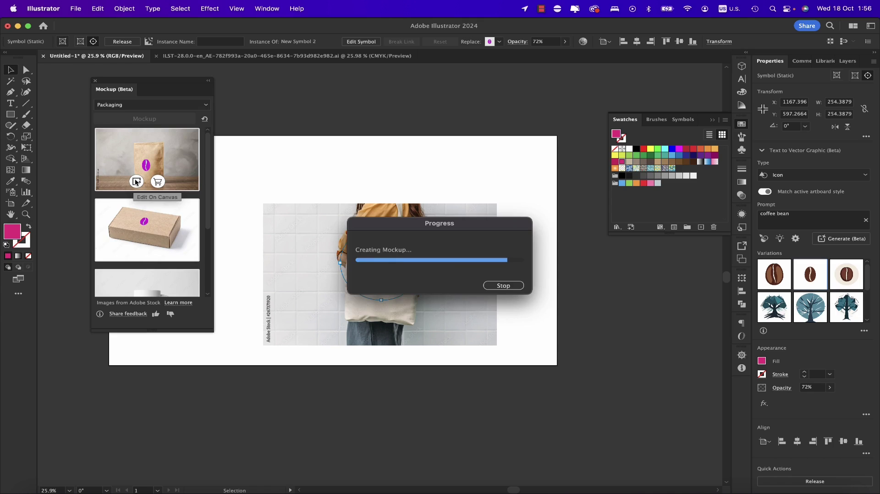
Move the coffee bean to the pouch's lower-right area and set its opacity to 52%.
drag(394, 290, 404, 309)
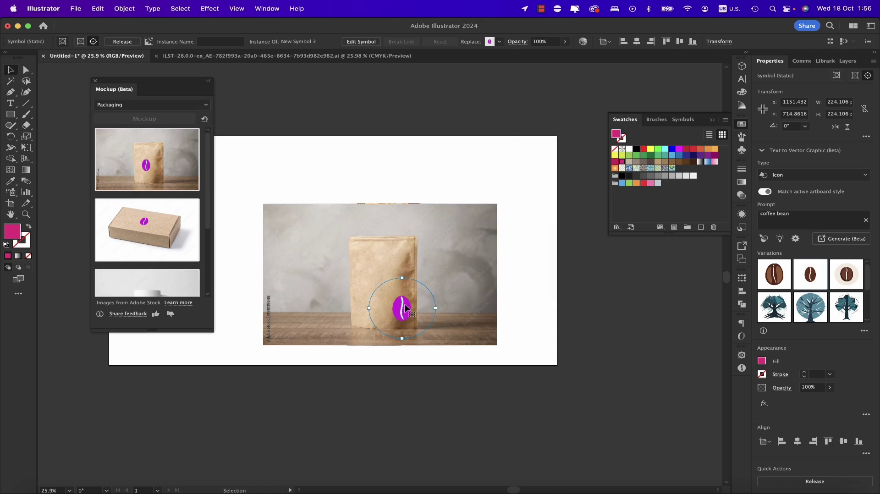
click(565, 41)
click(546, 54)
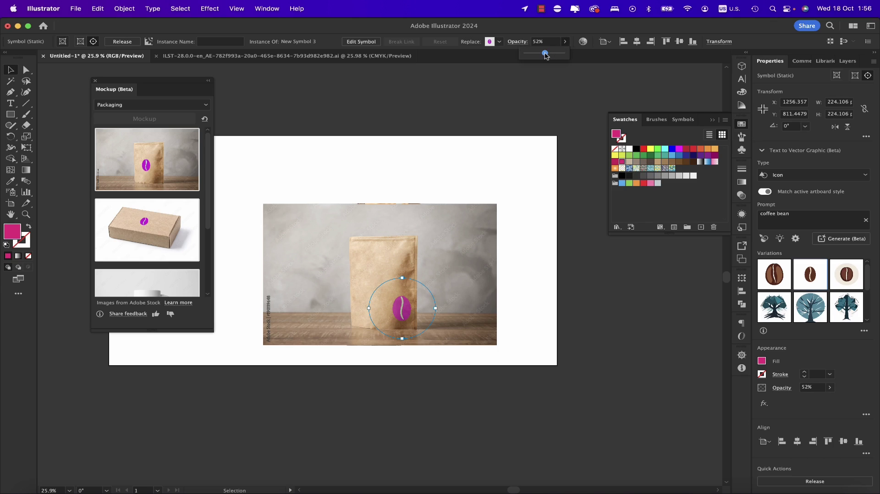
Place the hand-held paper coffee cup mockup on the artboard and move its coffee bean toward the cup's left edge.
scroll(152, 200, down, 5)
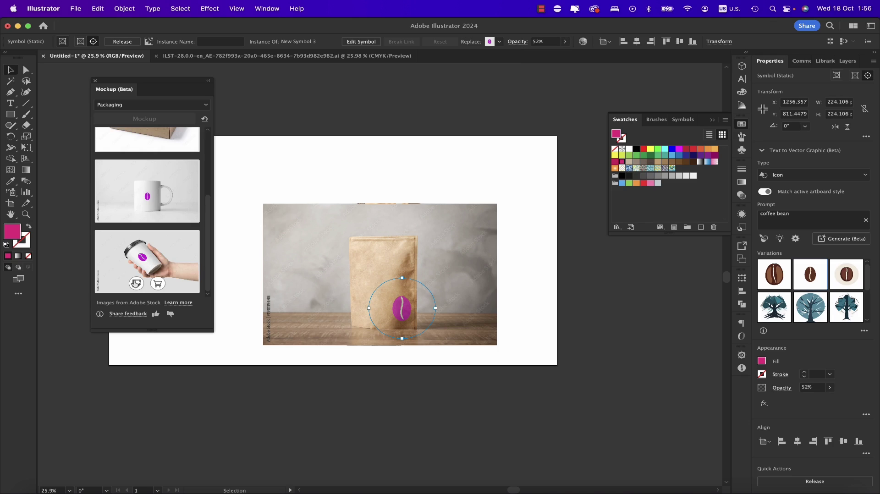
click(133, 282)
mouse_move(372, 274)
mouse_down()
mouse_move(386, 244)
mouse_move(383, 251)
mouse_move(393, 247)
mouse_move(456, 296)
mouse_move(379, 265)
mouse_move(359, 274)
mouse_up()
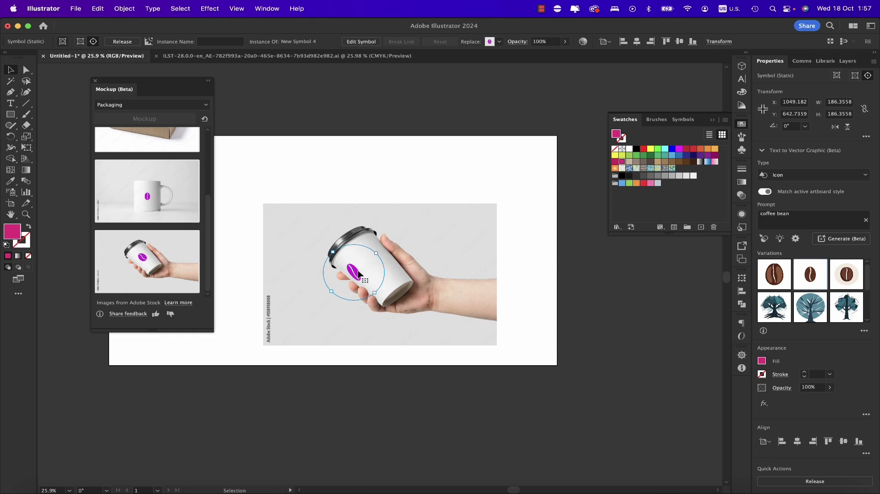